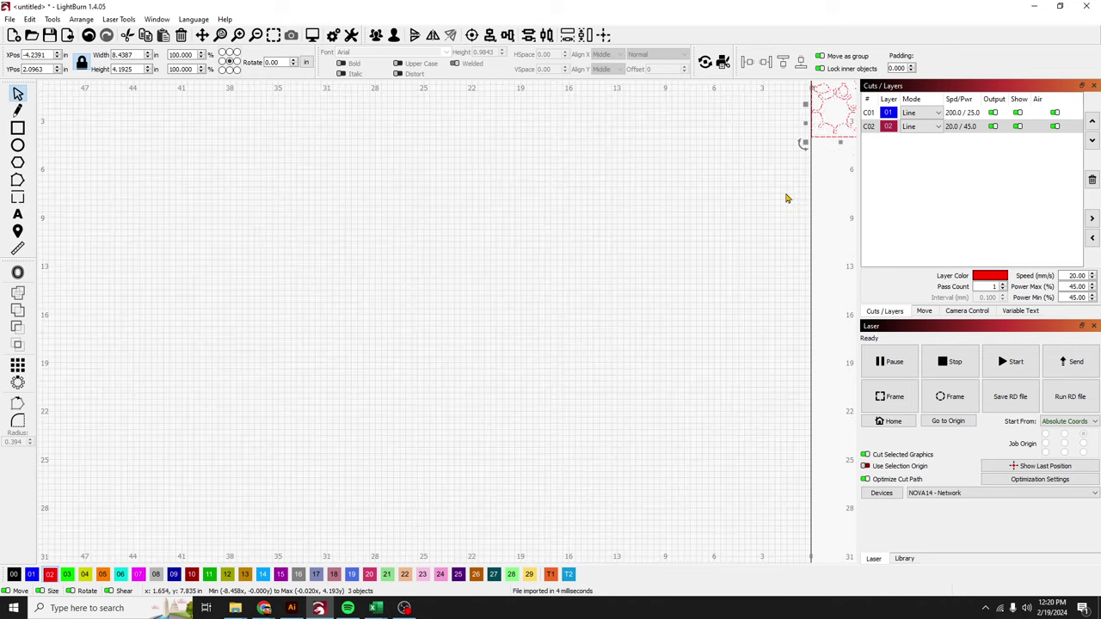
Move the imported design to the lower-left corner of the laser bed and deselect it
{"action": "left_click_drag", "start_coordinate": [804, 168], "coordinate": [364, 416]}
{"action": "scroll", "coordinate": [406, 399], "scroll_direction": "up", "scroll_amount": 5}
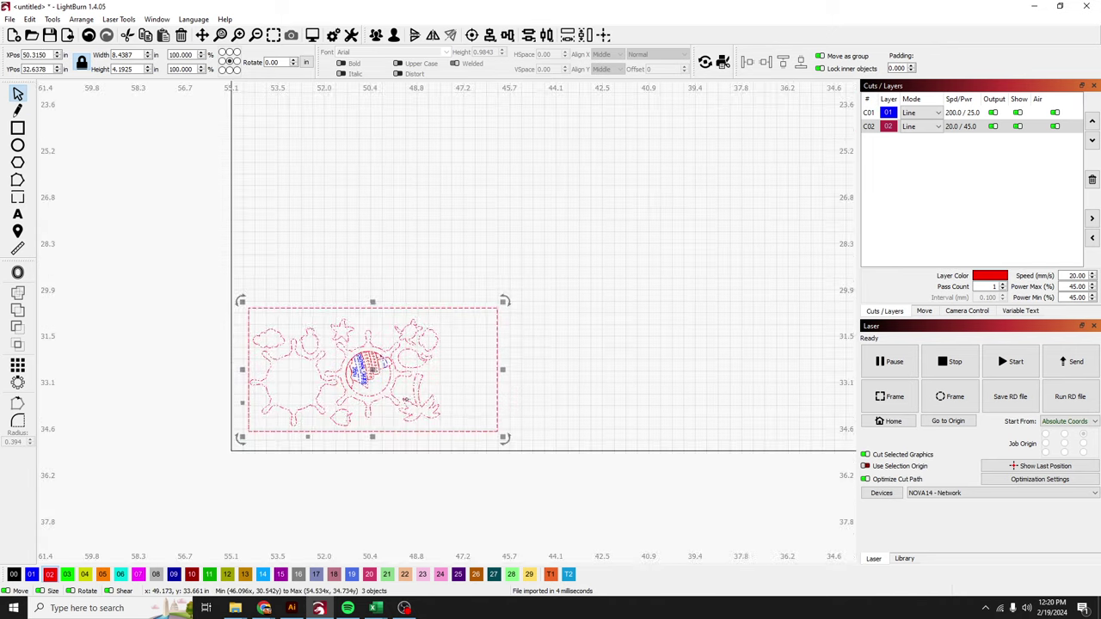
{"action": "left_click", "coordinate": [567, 367]}
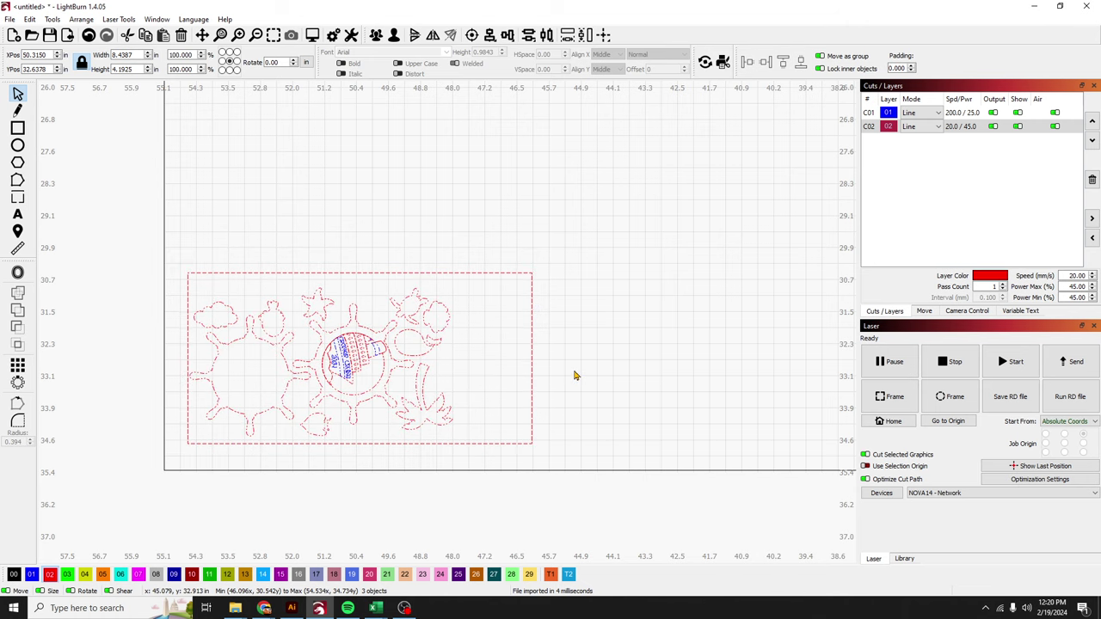
Shrink the outer rectangle around the shapes to about 6.76 × 4.00 in and group it with the whole design
{"action": "left_click", "coordinate": [532, 358]}
{"action": "left_click_drag", "start_coordinate": [534, 359], "coordinate": [463, 357]}
{"action": "left_click_drag", "start_coordinate": [322, 274], "coordinate": [317, 283]}
{"action": "left_click", "coordinate": [113, 233]}
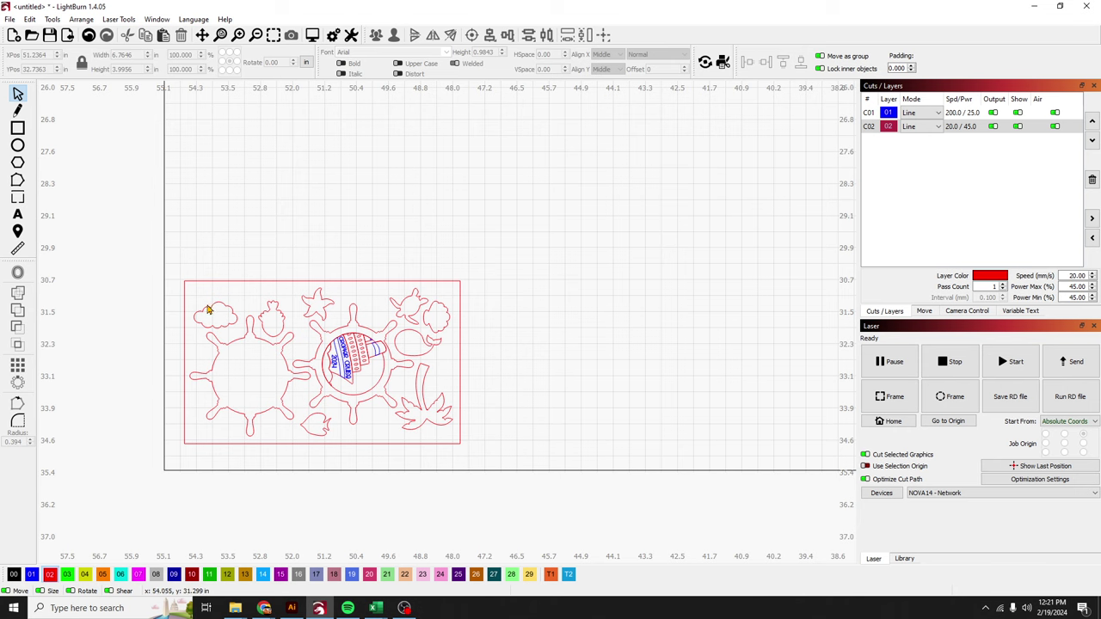
{"action": "left_click_drag", "start_coordinate": [263, 285], "coordinate": [164, 215]}
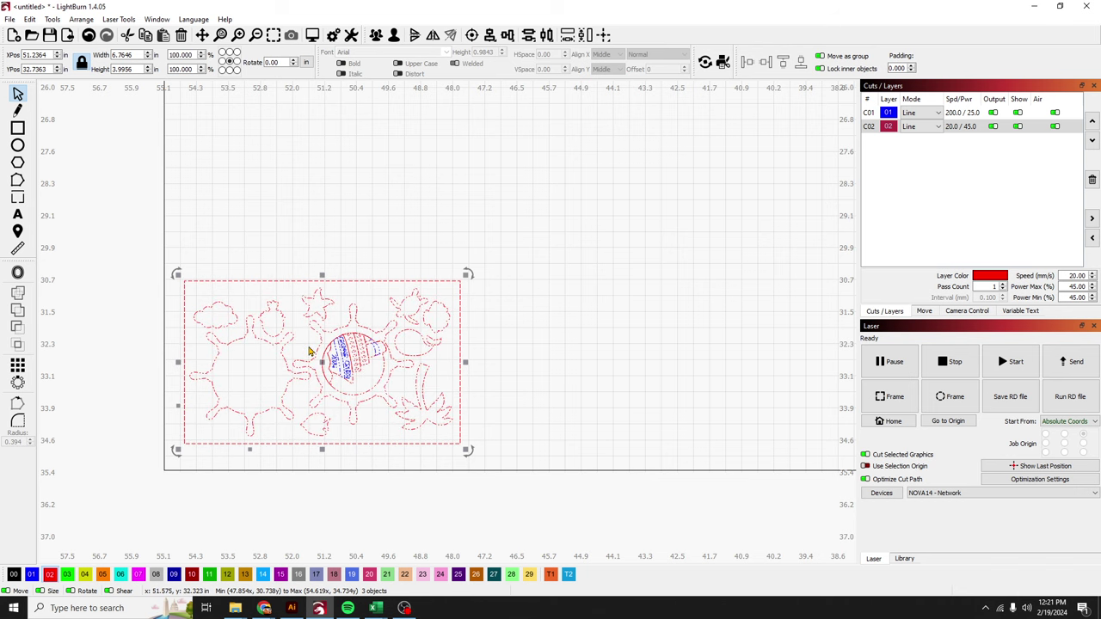
{"action": "key", "text": "ctrl+g"}
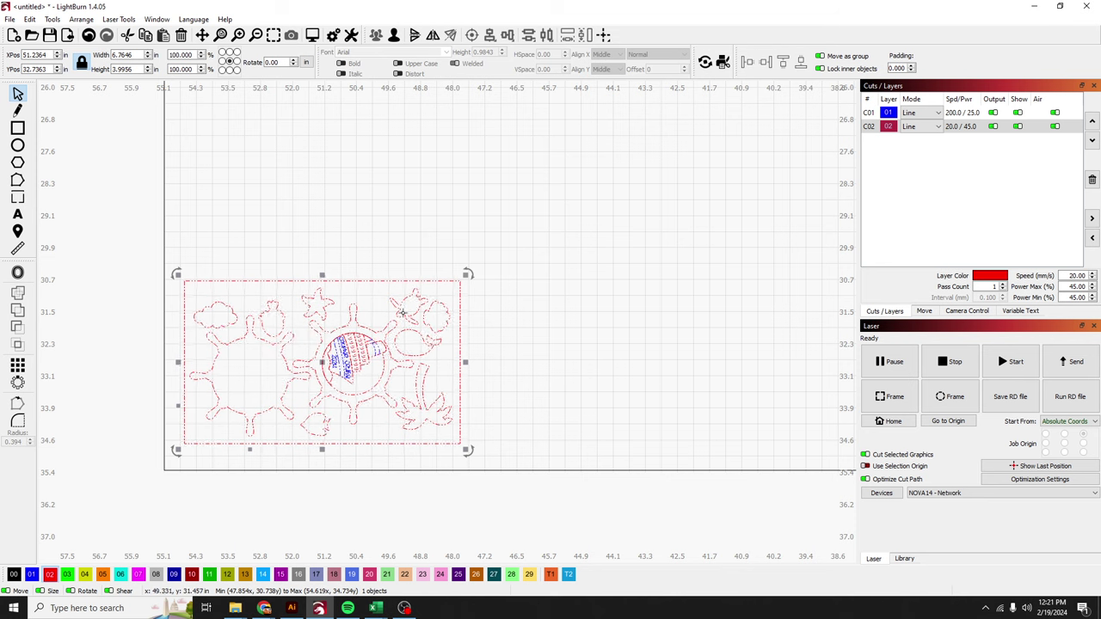
Enable tabs/bridges in the red 02 layer's cut settings with manual tab generation and apply the settings
{"action": "double_click", "coordinate": [968, 128]}
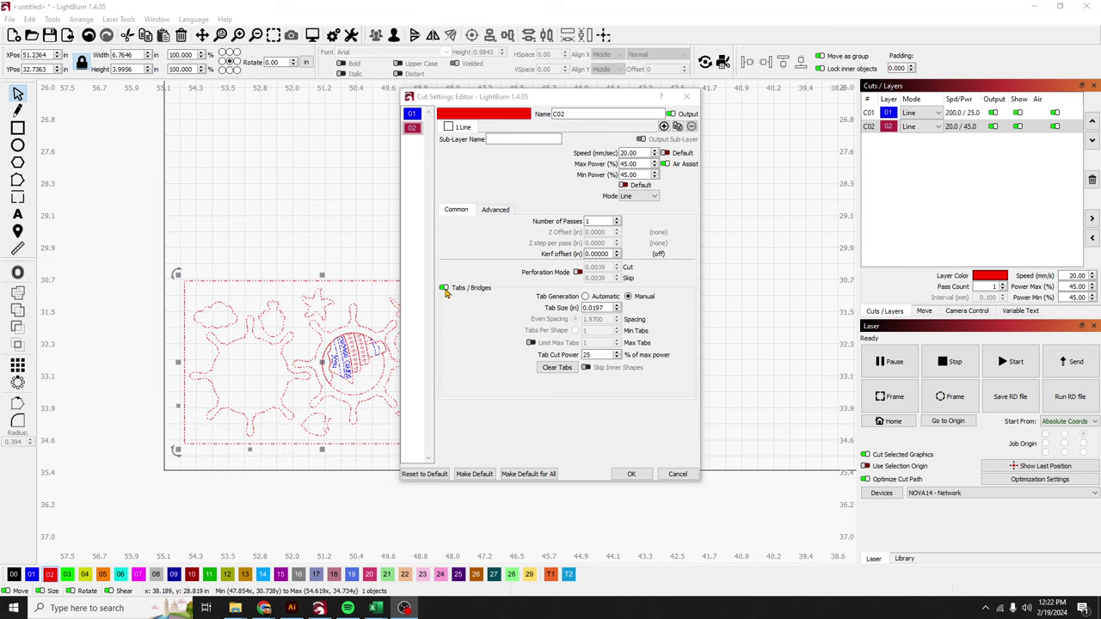
{"action": "left_click", "coordinate": [443, 289]}
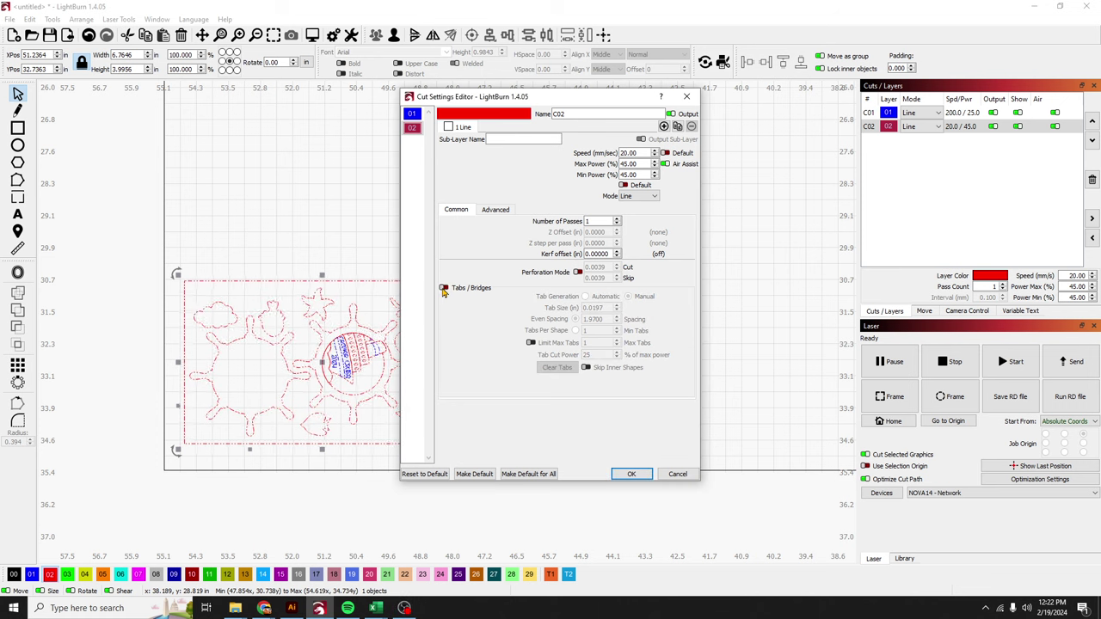
{"action": "left_click", "coordinate": [444, 289]}
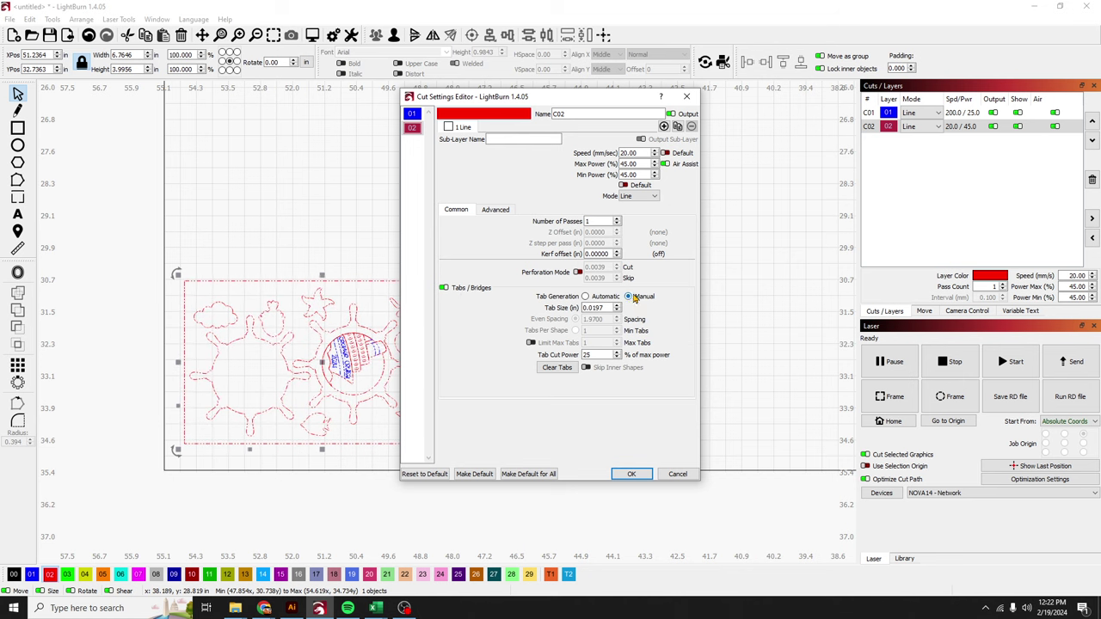
{"action": "left_click", "coordinate": [585, 296]}
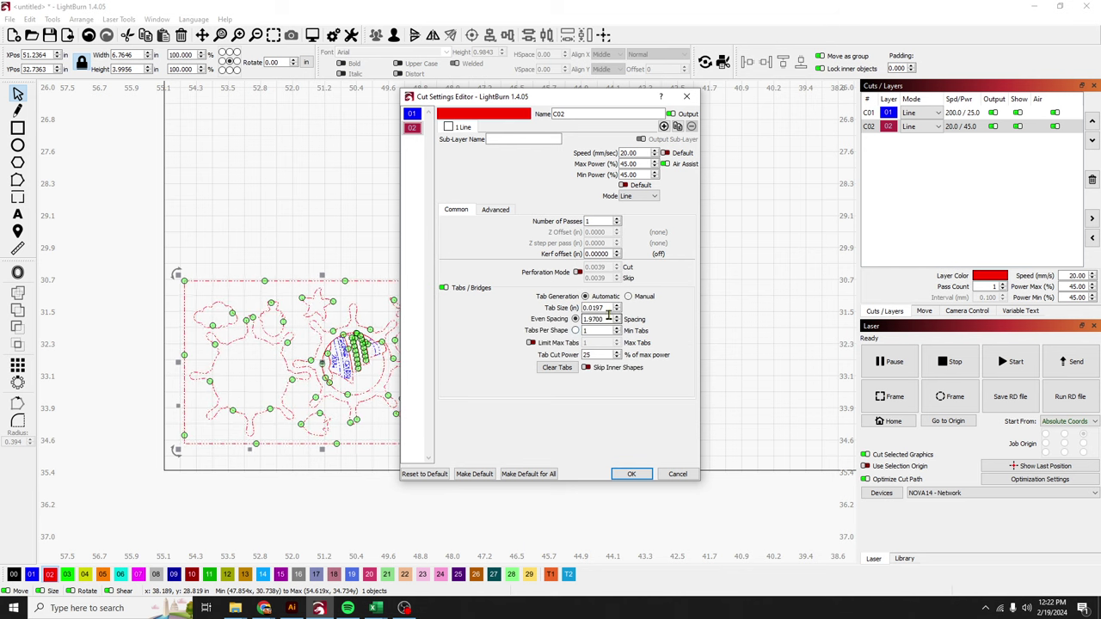
{"action": "left_click", "coordinate": [587, 319]}
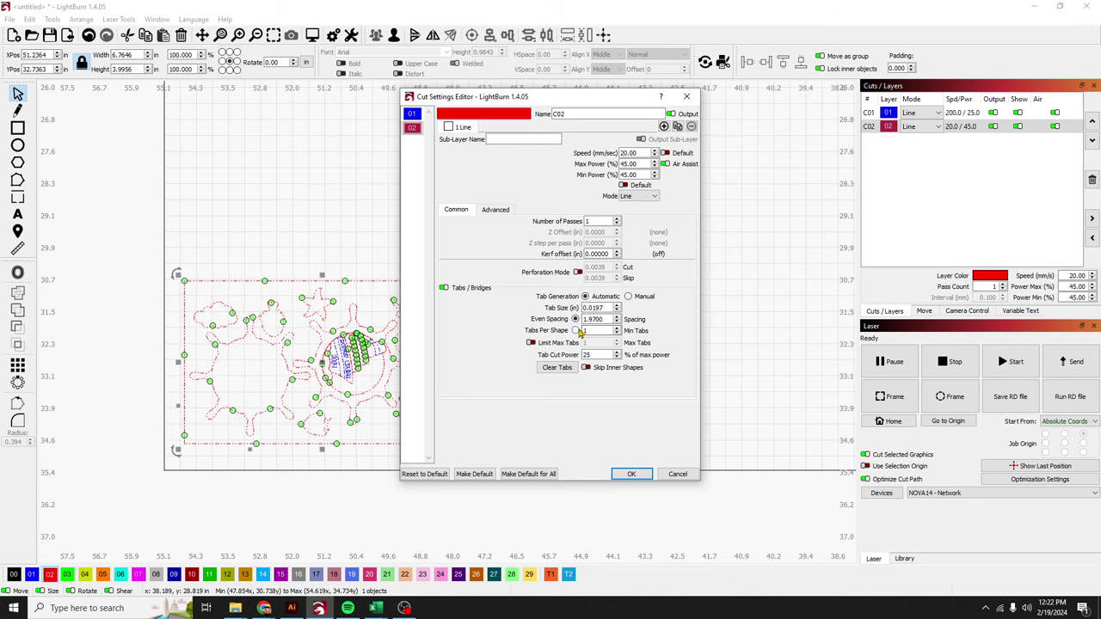
{"action": "left_click", "coordinate": [575, 331]}
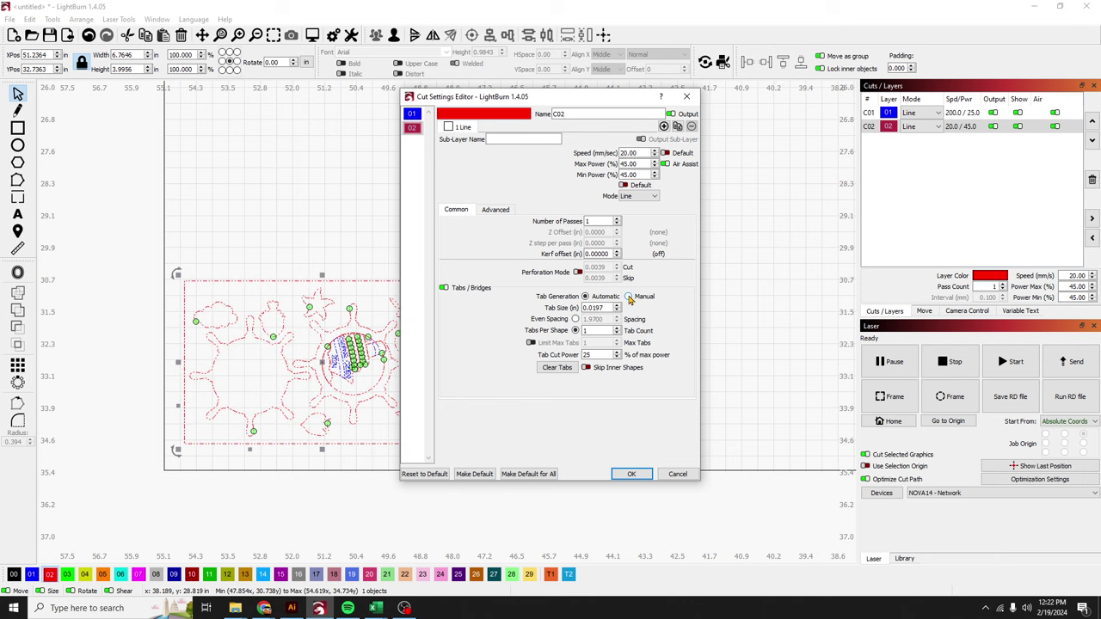
{"action": "left_click", "coordinate": [629, 297]}
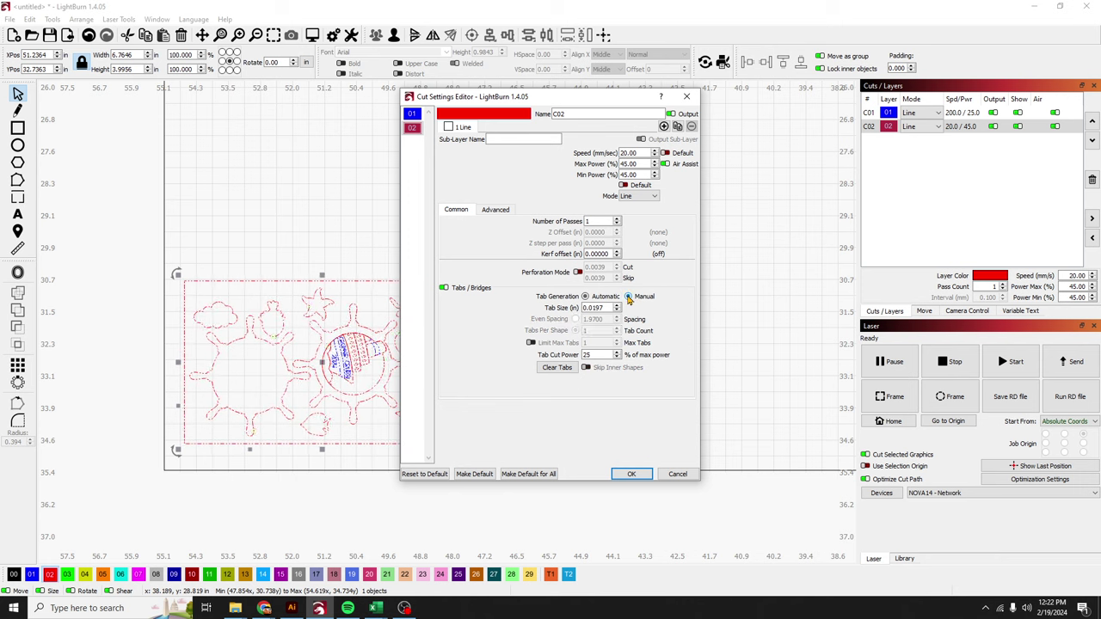
{"action": "left_click", "coordinate": [633, 474]}
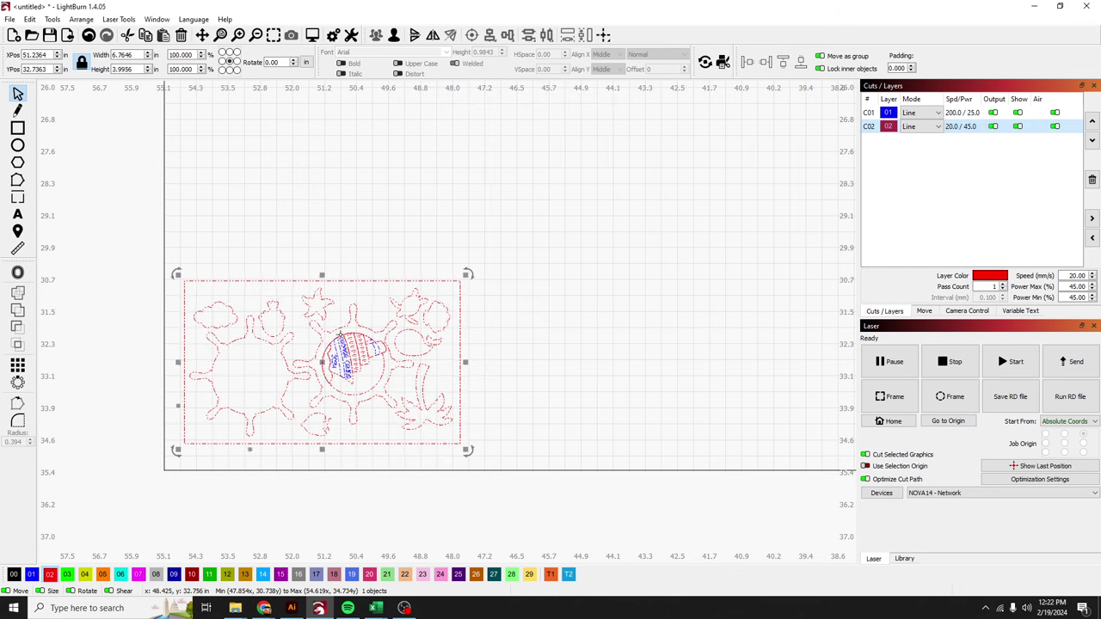
Place manual tabs around the cloud and the left ship's wheel, and check the tab size in layer 02's cut settings
{"action": "left_click", "coordinate": [17, 199]}
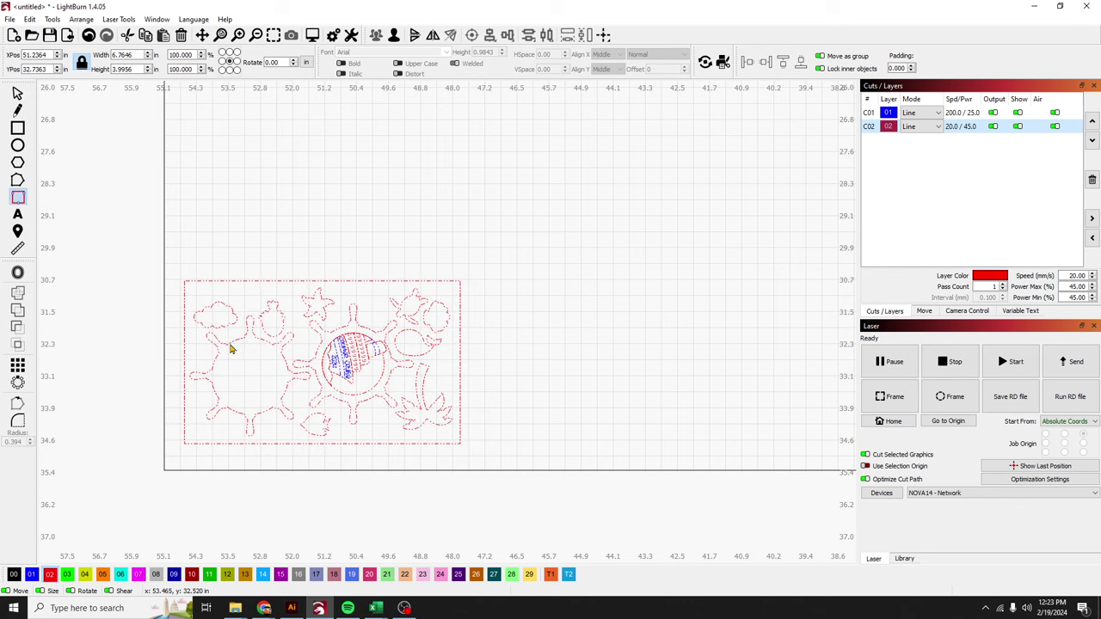
{"action": "scroll", "coordinate": [230, 358], "scroll_direction": "up", "scroll_amount": 5}
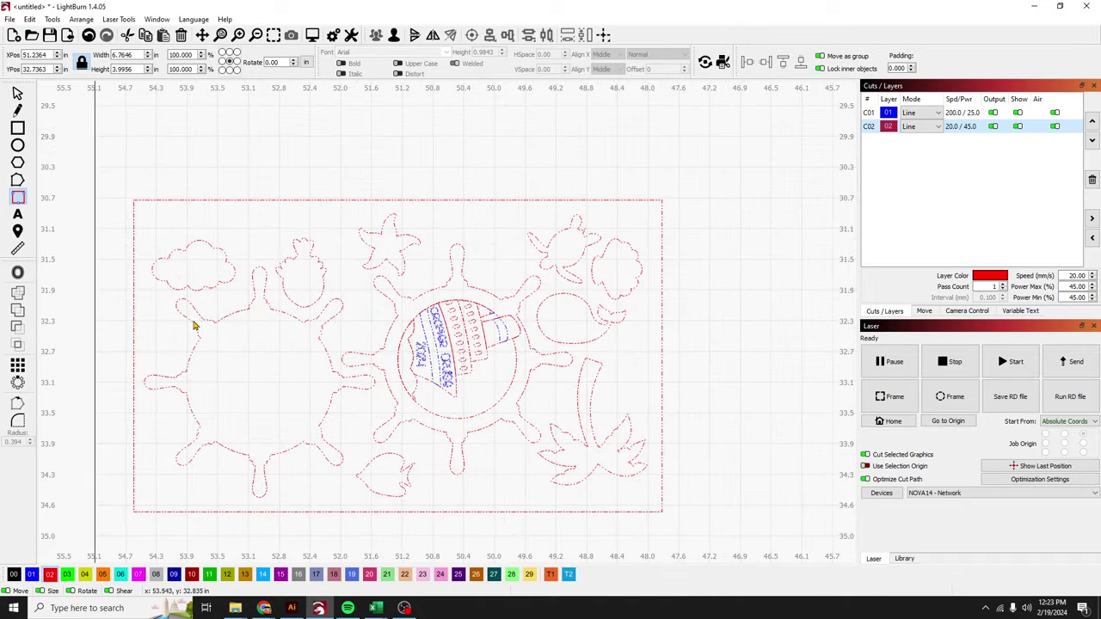
{"action": "left_click", "coordinate": [152, 269]}
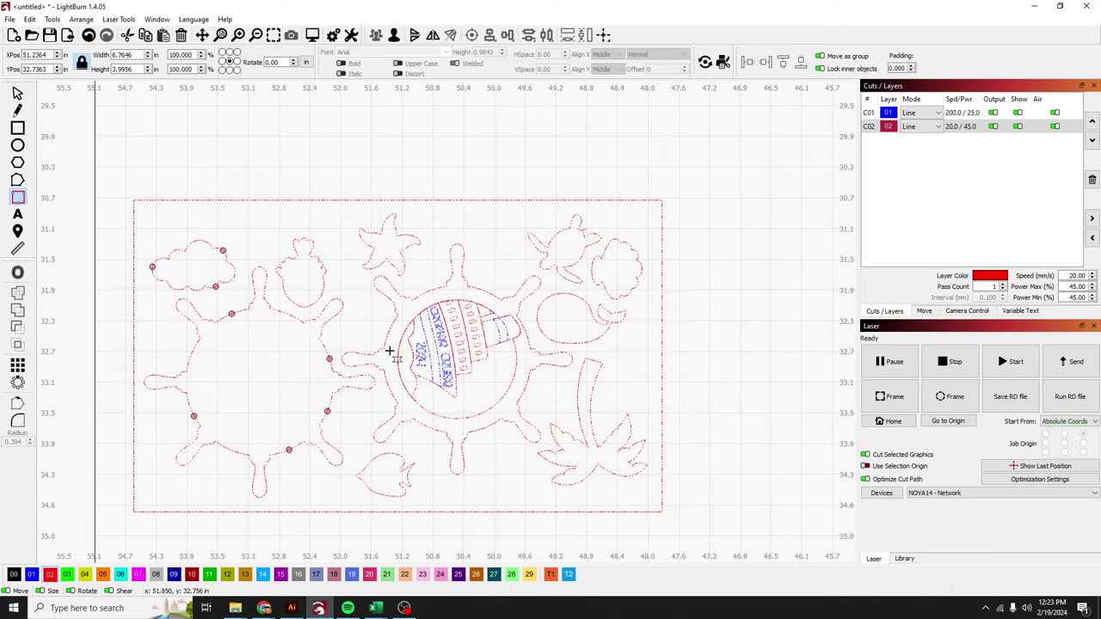
{"action": "double_click", "coordinate": [974, 126]}
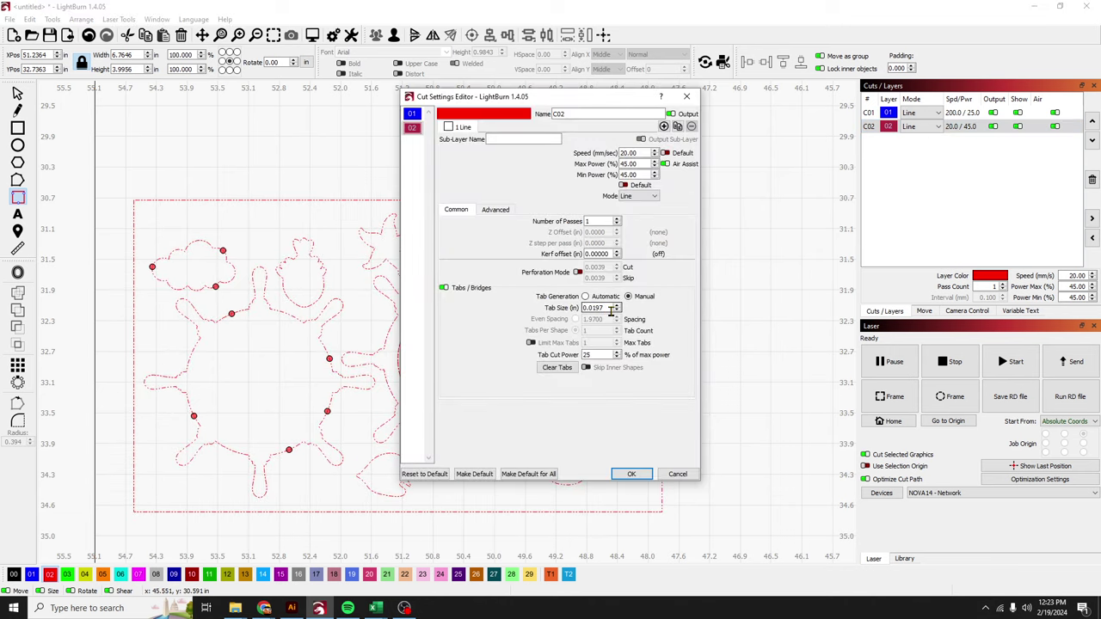
{"action": "left_click", "coordinate": [632, 474]}
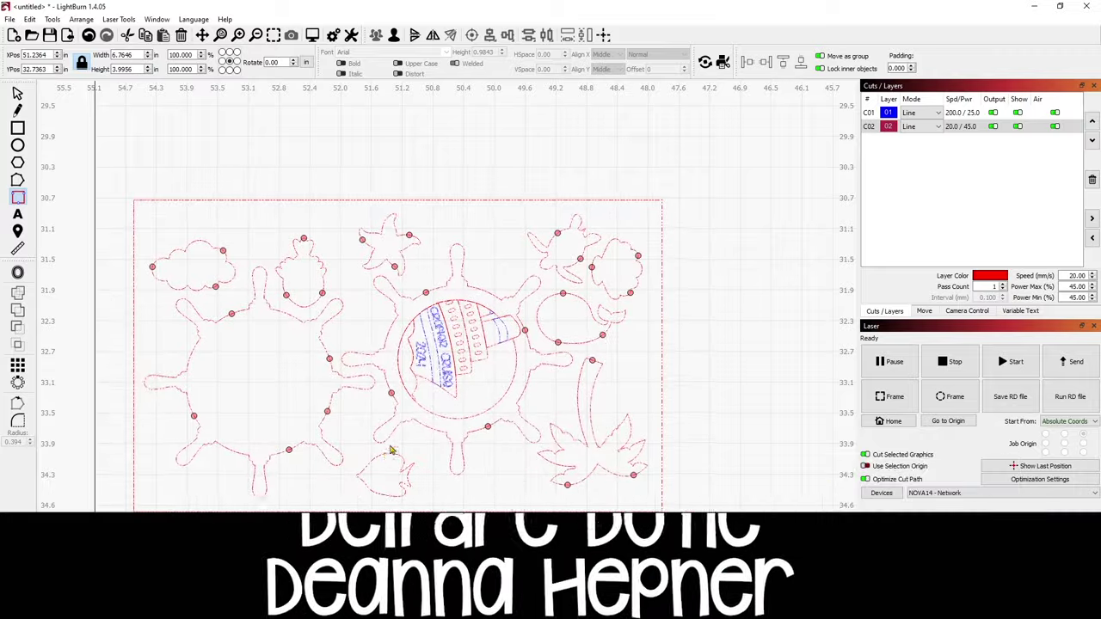
Place manual tabs along the remaining outlines, including the right wheel, its inner circle, the ship artwork and the fish
{"action": "scroll", "coordinate": [398, 353], "scroll_direction": "up", "scroll_amount": 2}
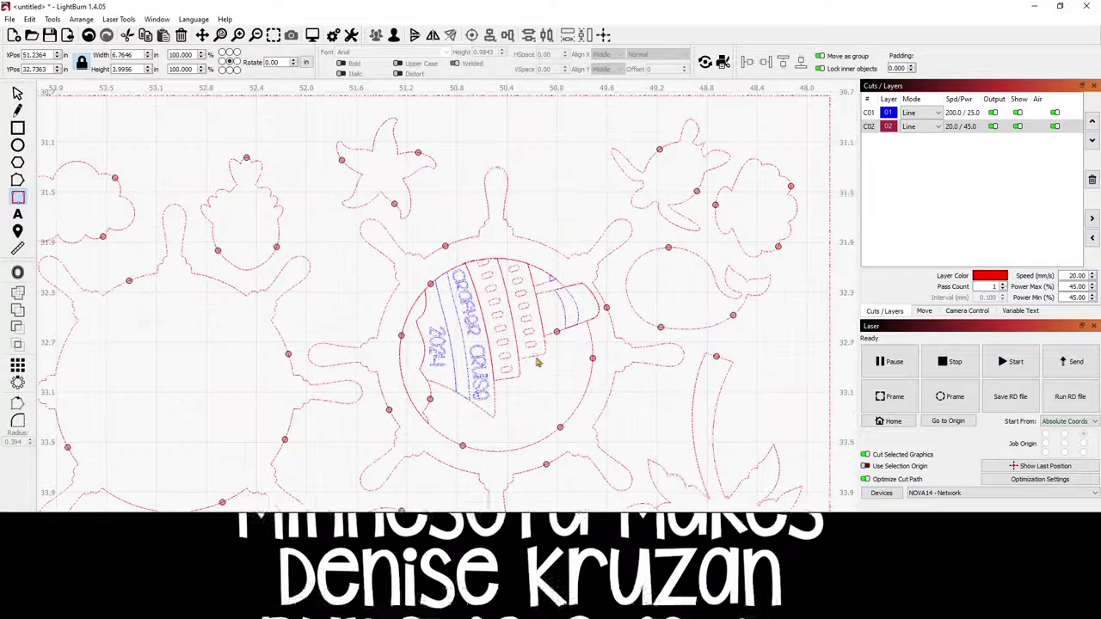
{"action": "scroll", "coordinate": [616, 367], "scroll_direction": "down", "scroll_amount": 2}
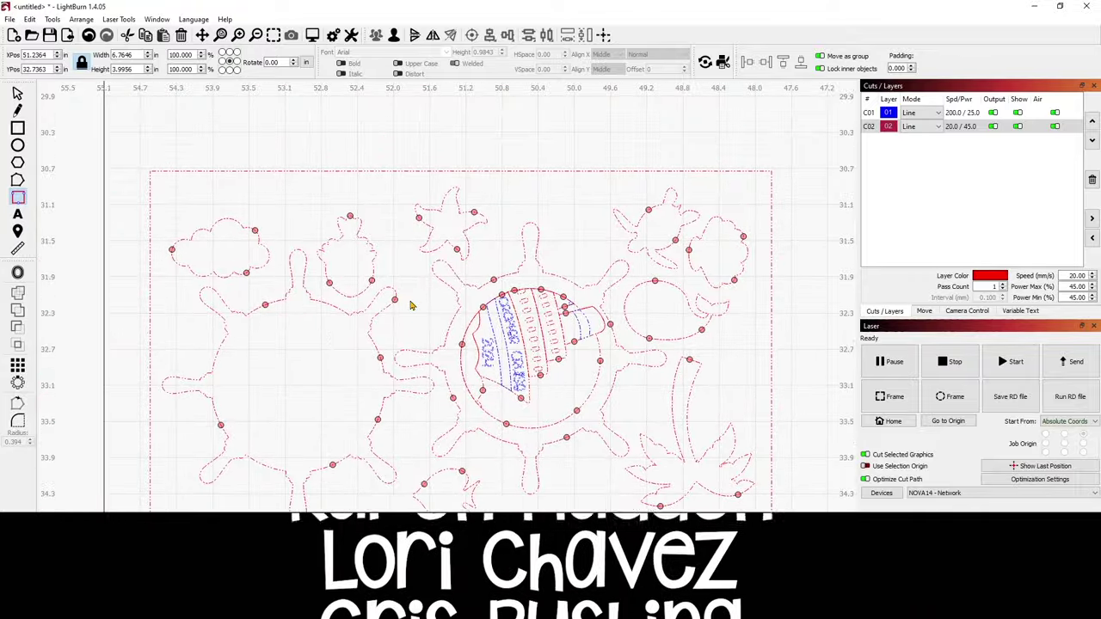
{"action": "scroll", "coordinate": [411, 305], "scroll_direction": "up", "scroll_amount": 3}
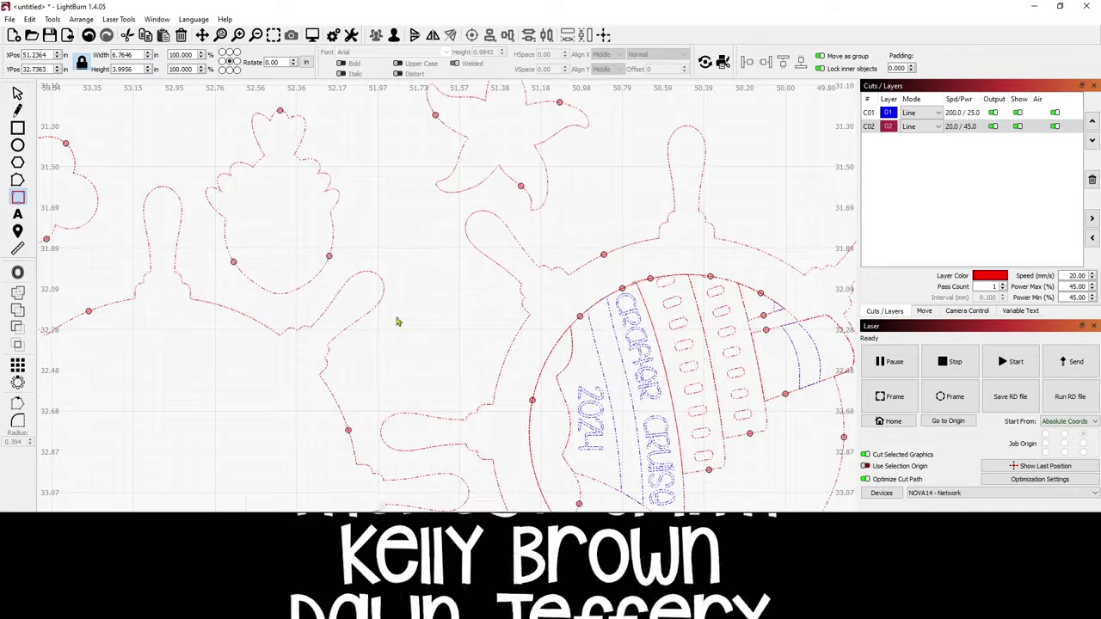
{"action": "scroll", "coordinate": [413, 323], "scroll_direction": "down", "scroll_amount": 6}
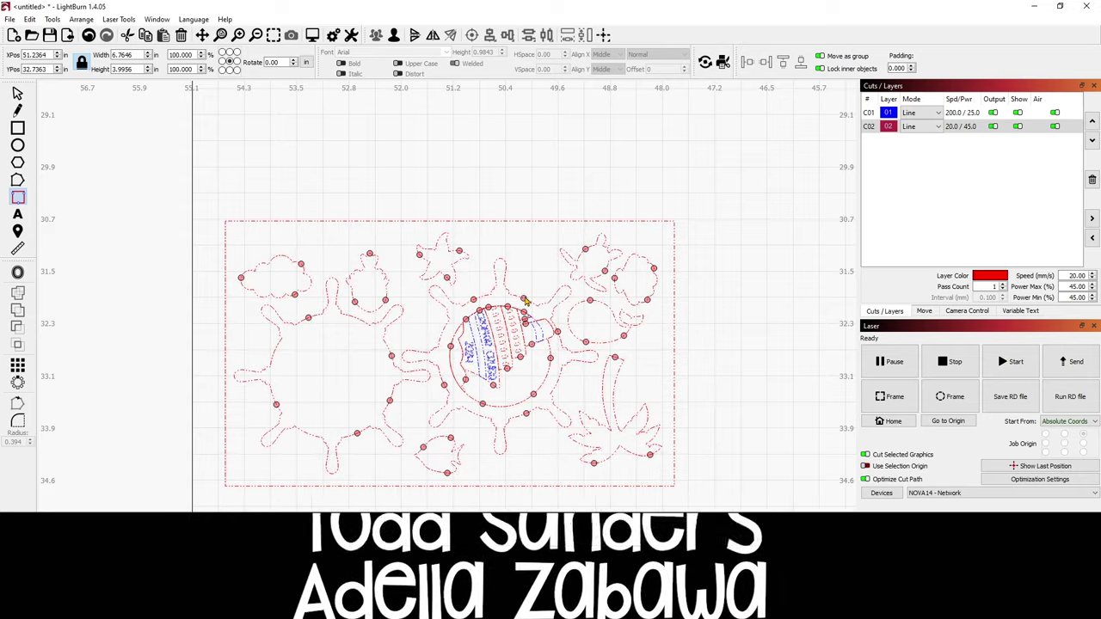
{"action": "scroll", "coordinate": [569, 411], "scroll_direction": "down", "scroll_amount": 1}
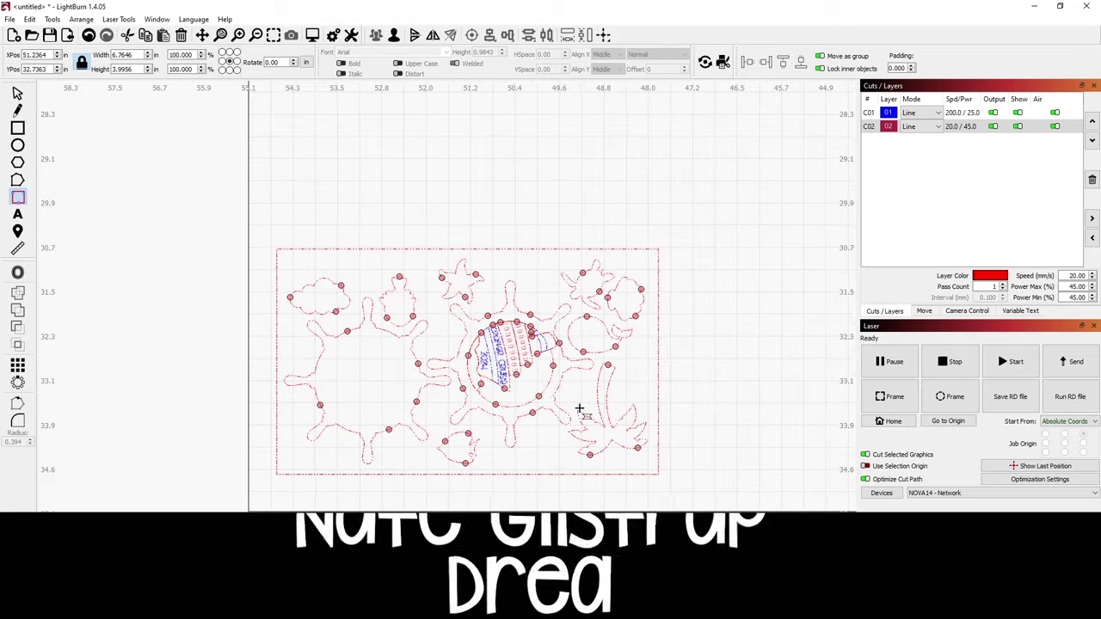
{"action": "key", "text": "Escape"}
{"action": "key", "text": "Escape"}
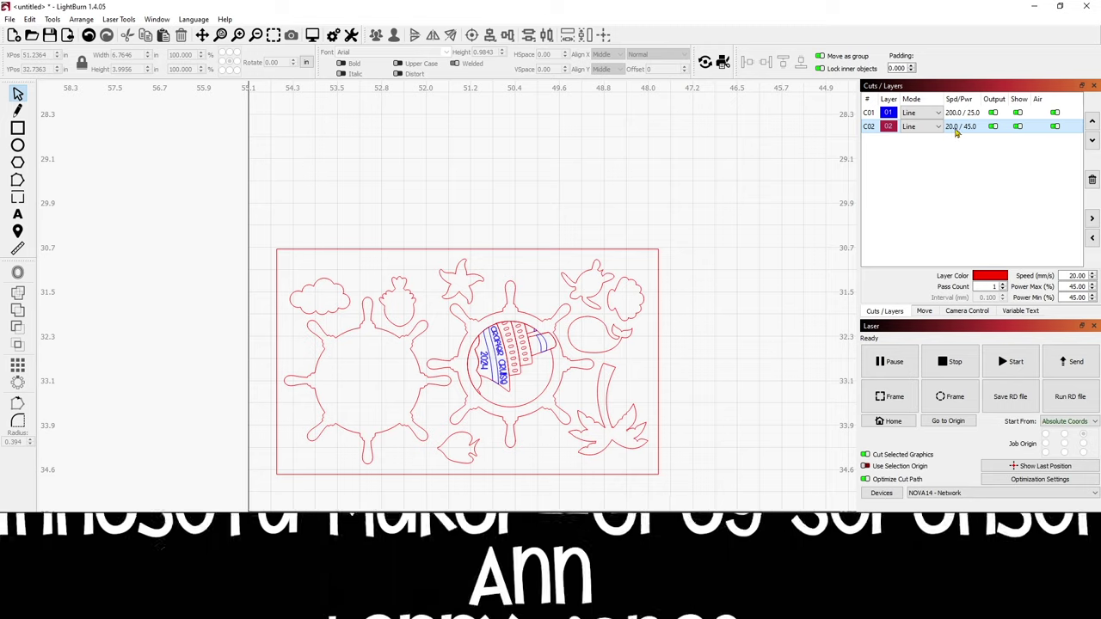
Review the speed, maximum power and tab cut power in the red 02 layer's cut settings
{"action": "double_click", "coordinate": [912, 127]}
{"action": "double_click", "coordinate": [632, 152]}
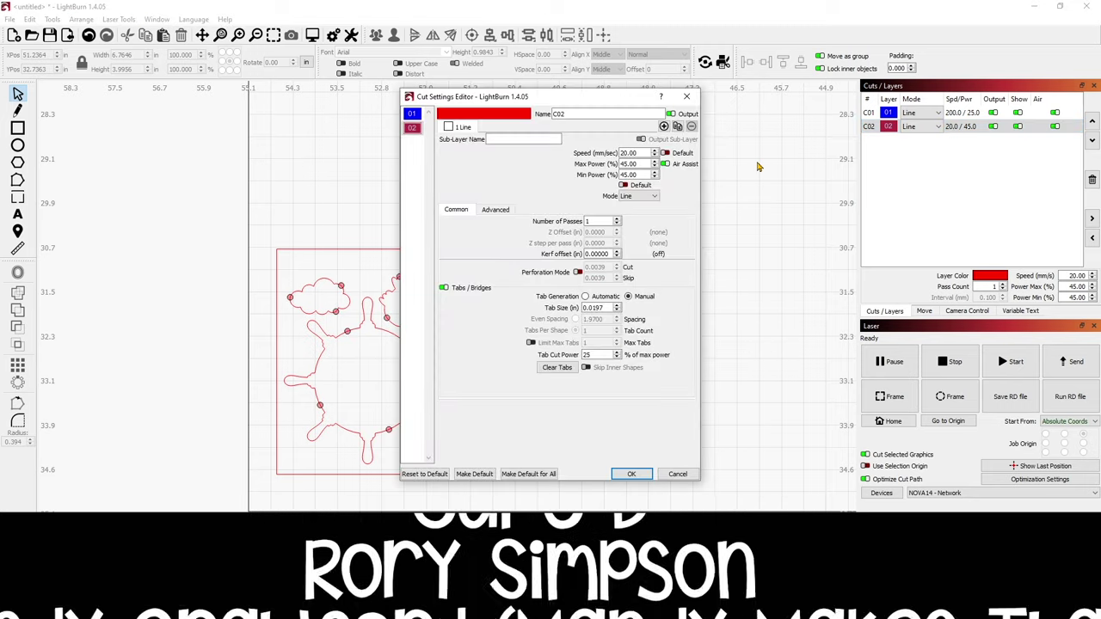
{"action": "double_click", "coordinate": [621, 163]}
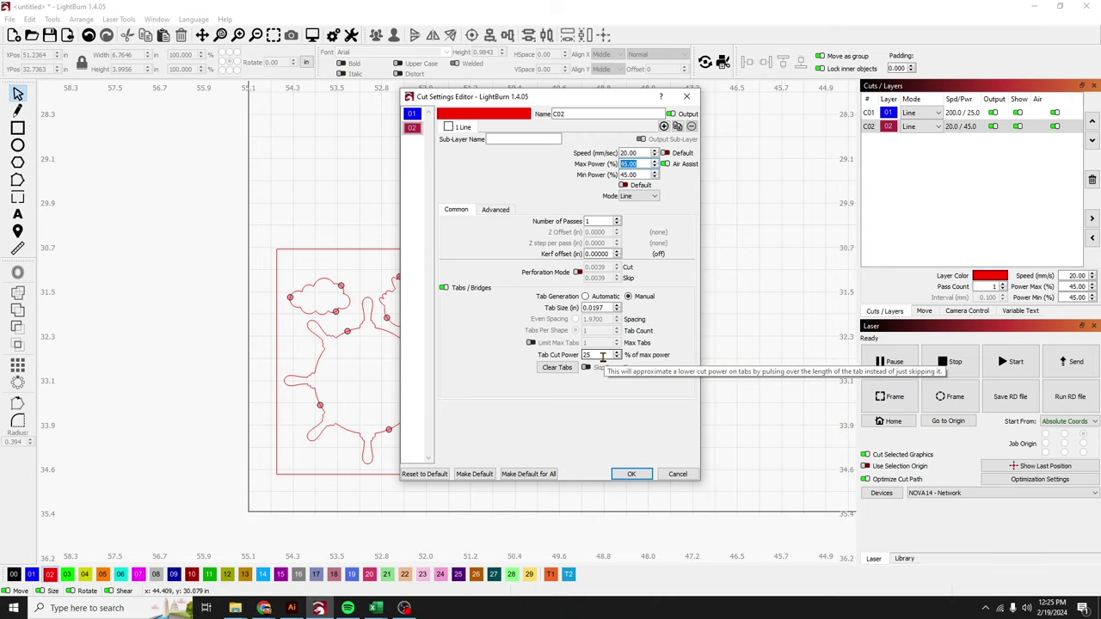
{"action": "double_click", "coordinate": [591, 354]}
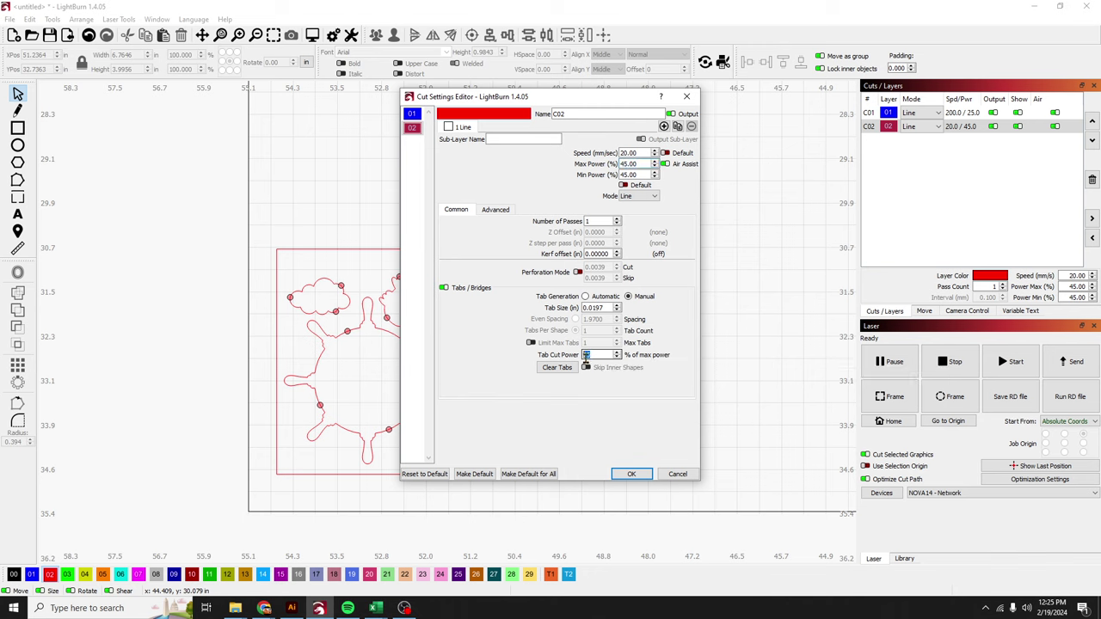
{"action": "left_click", "coordinate": [600, 355]}
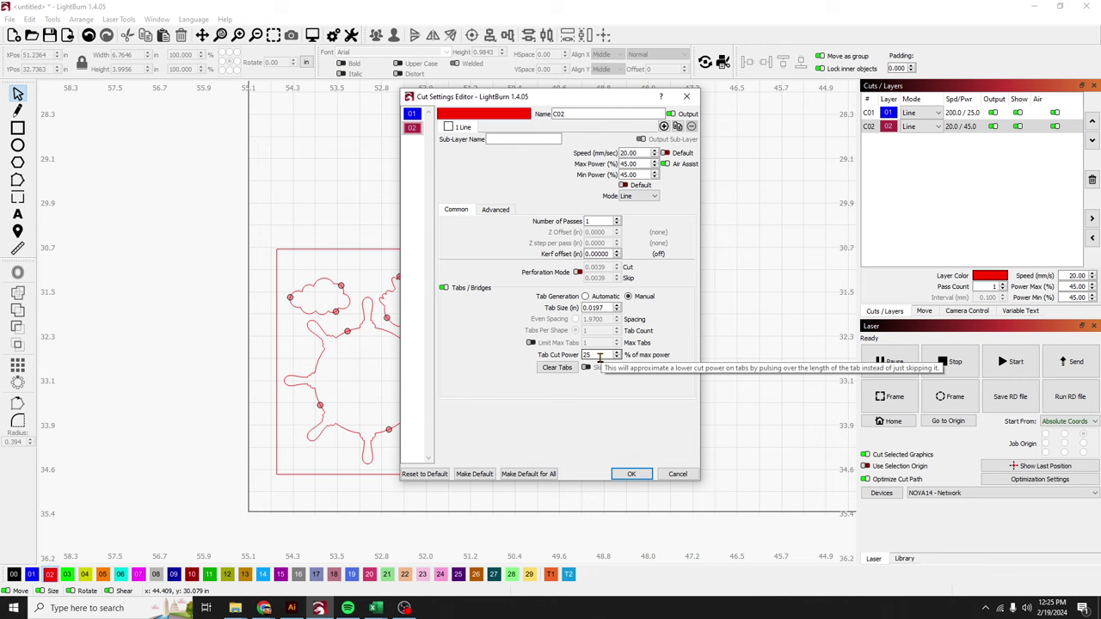
{"action": "left_click", "coordinate": [634, 475]}
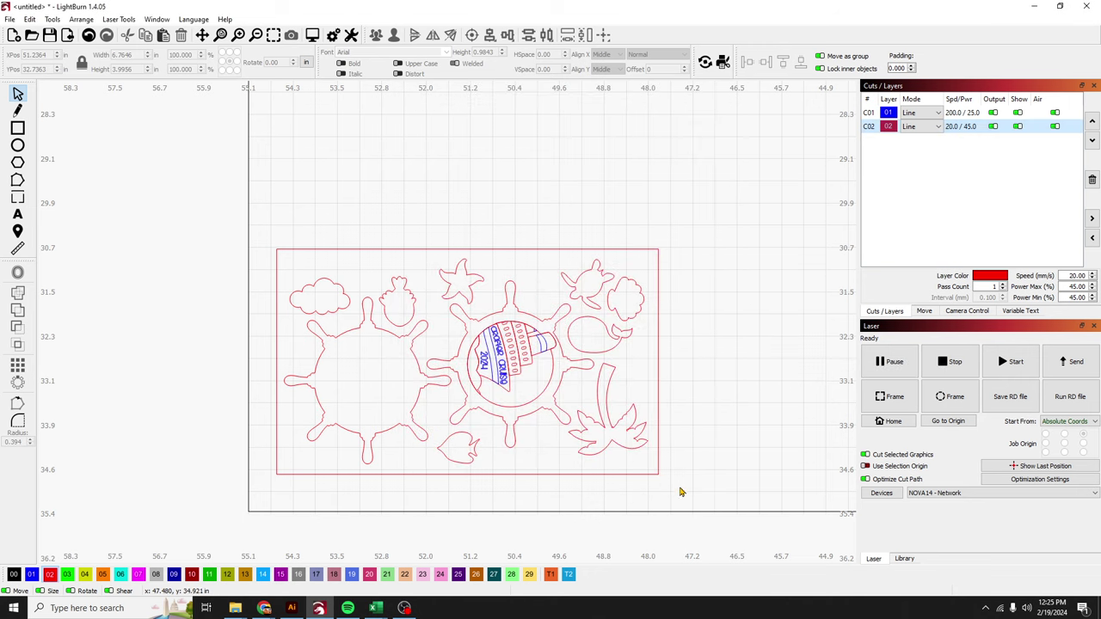
Create a grid array of the nested design with 7 columns and 7 rows, using padding between edges
{"action": "left_click", "coordinate": [268, 221]}
{"action": "scroll", "coordinate": [629, 253], "scroll_direction": "down", "scroll_amount": 5}
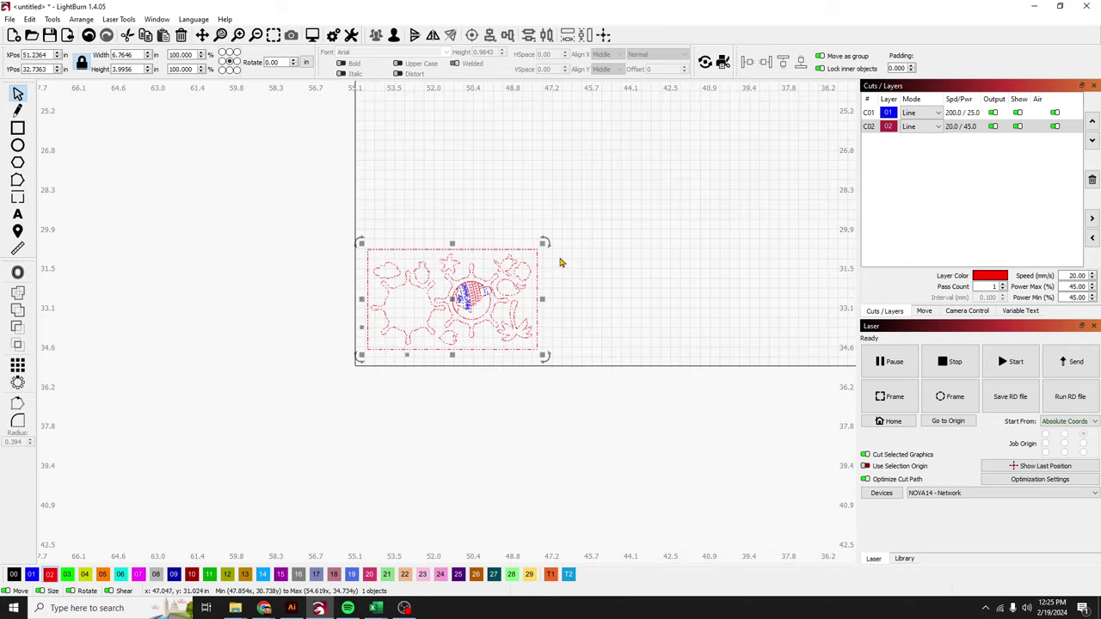
{"action": "left_click", "coordinate": [222, 34]}
{"action": "scroll", "coordinate": [206, 487], "scroll_direction": "down", "scroll_amount": 1}
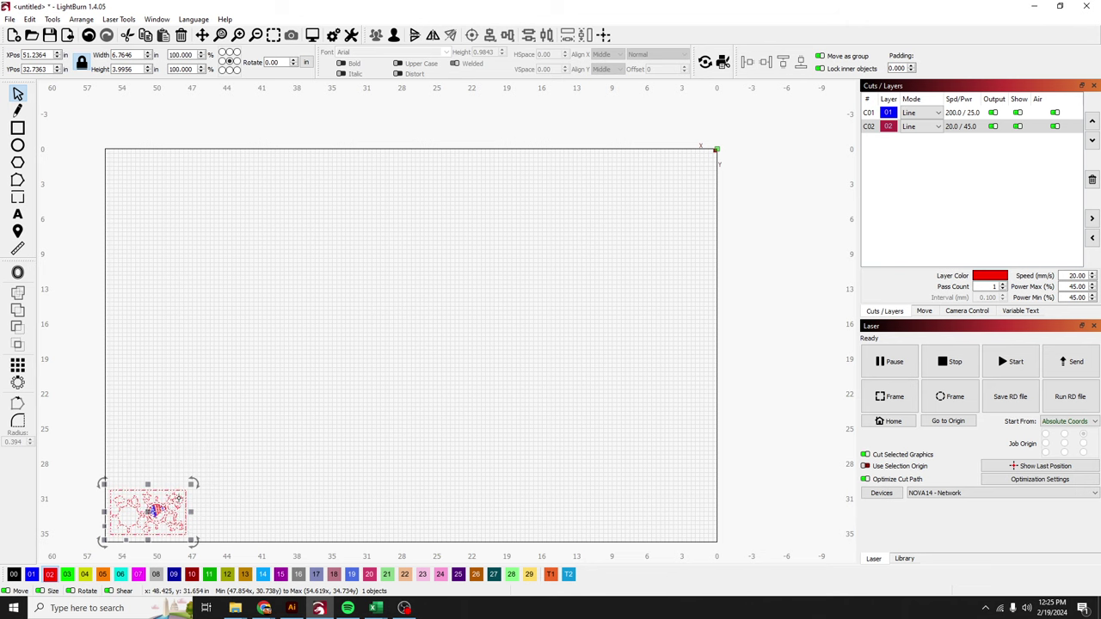
{"action": "left_click", "coordinate": [17, 365]}
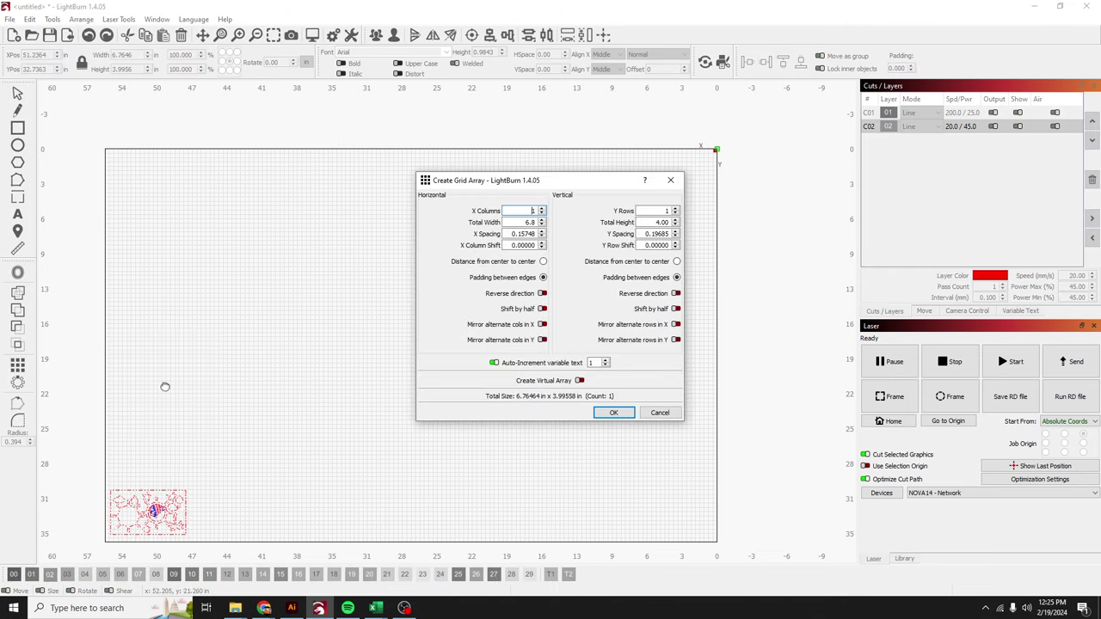
{"action": "scroll", "coordinate": [543, 211], "scroll_direction": "up", "scroll_amount": 7}
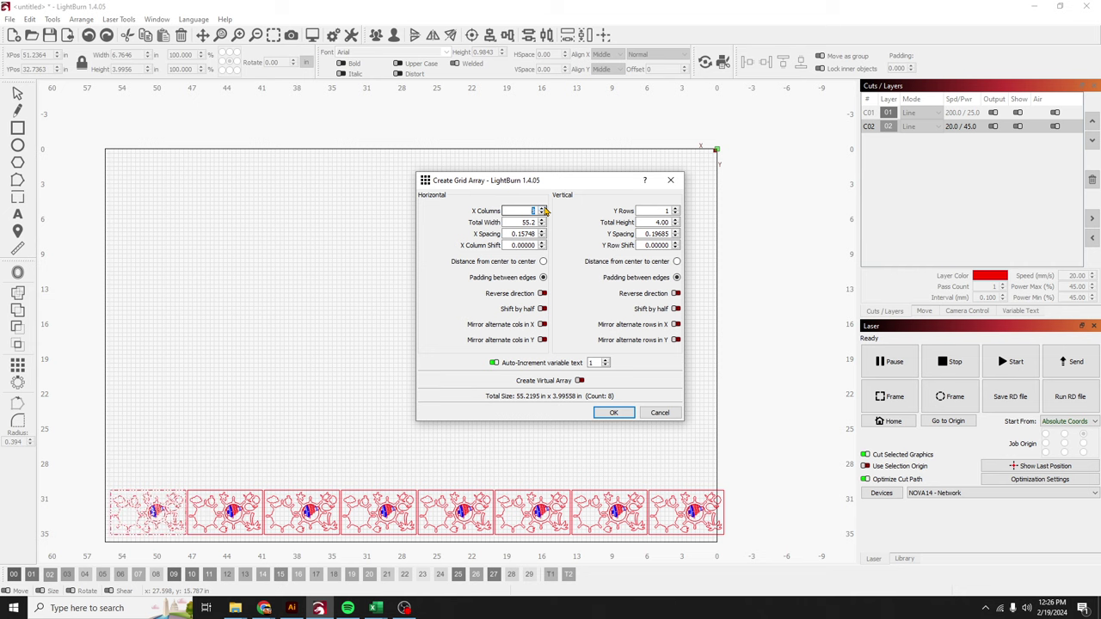
{"action": "scroll", "coordinate": [545, 211], "scroll_direction": "up", "scroll_amount": 1}
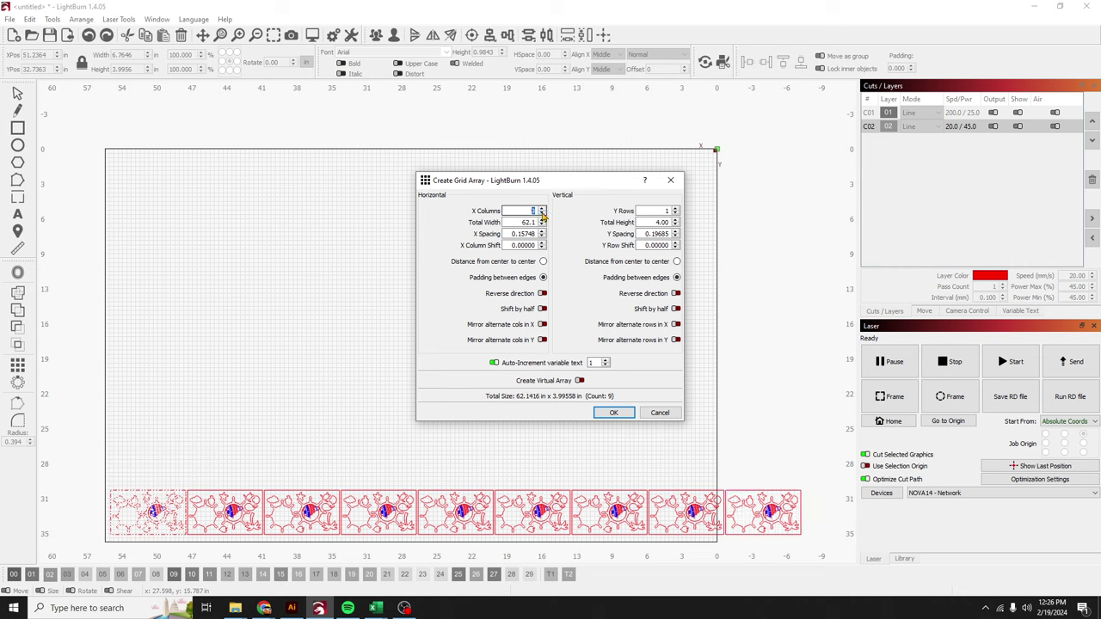
{"action": "scroll", "coordinate": [543, 215], "scroll_direction": "down", "scroll_amount": 2}
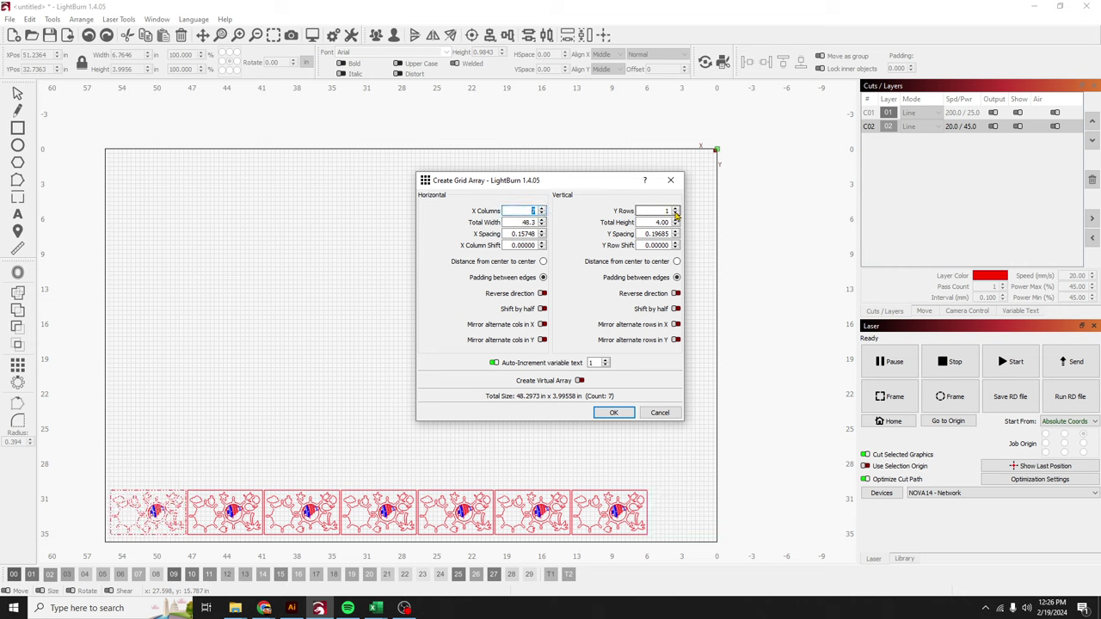
{"action": "scroll", "coordinate": [677, 211], "scroll_direction": "up", "scroll_amount": 3}
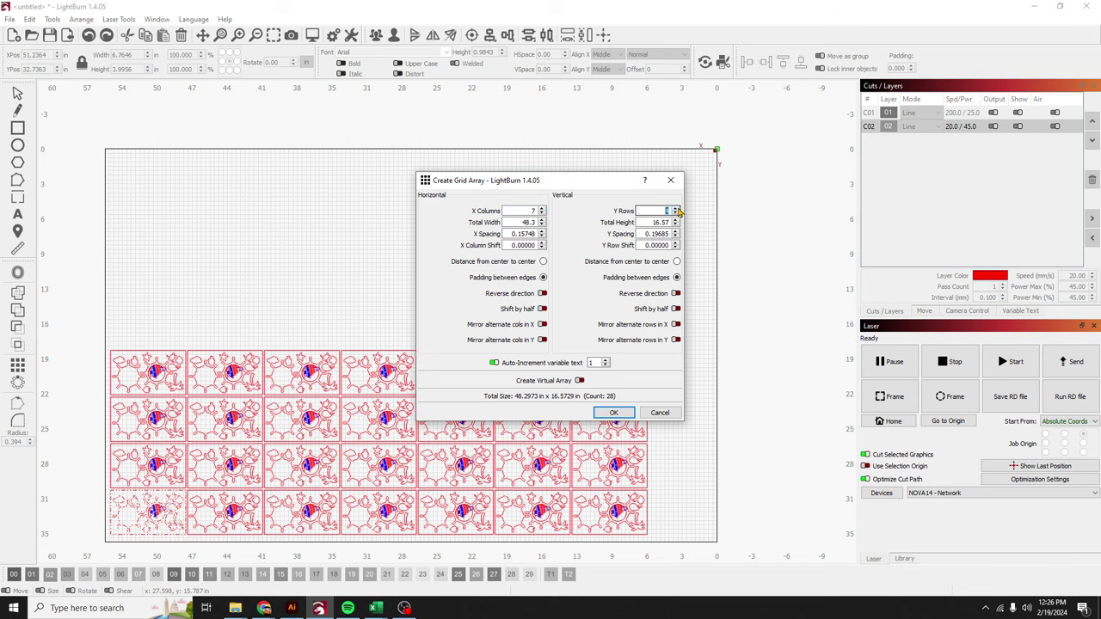
{"action": "scroll", "coordinate": [677, 211], "scroll_direction": "up", "scroll_amount": 2}
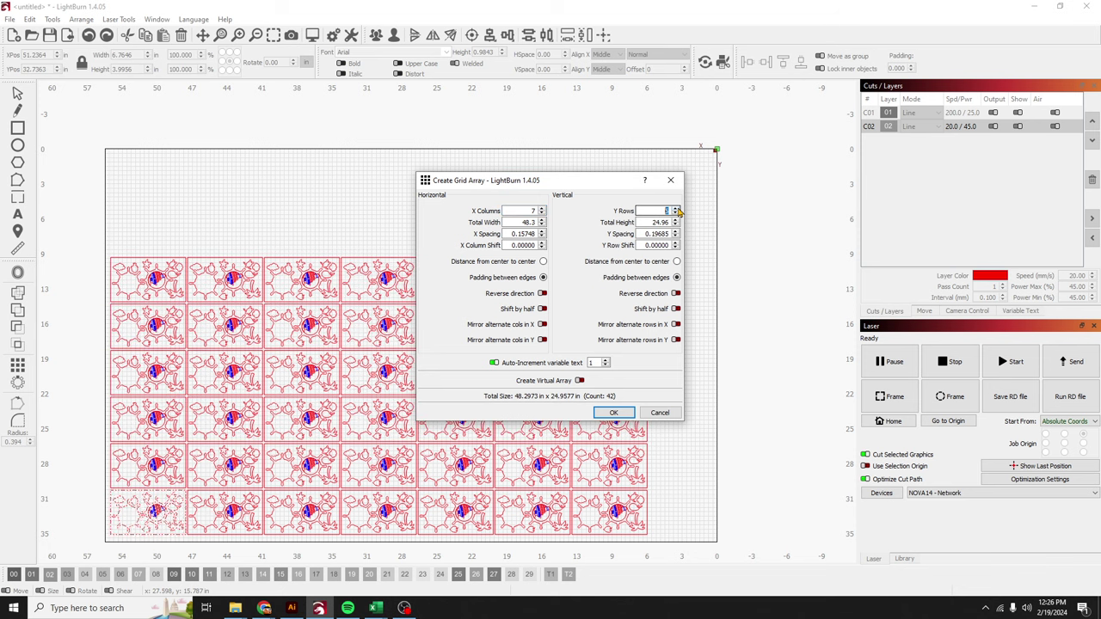
{"action": "scroll", "coordinate": [677, 211], "scroll_direction": "up", "scroll_amount": 1}
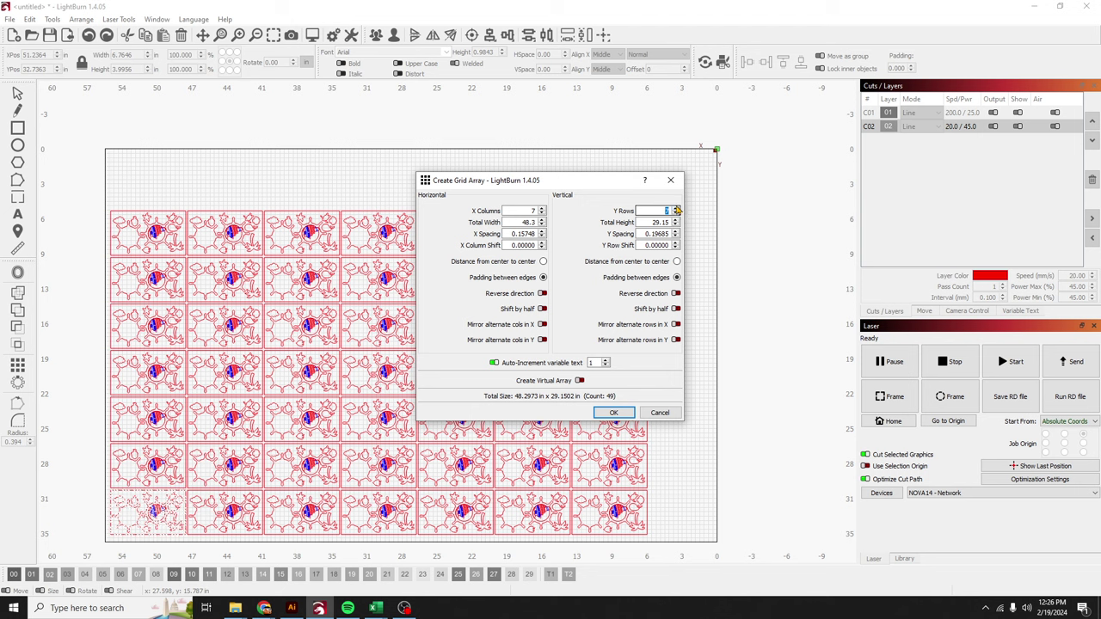
{"action": "left_click", "coordinate": [613, 412]}
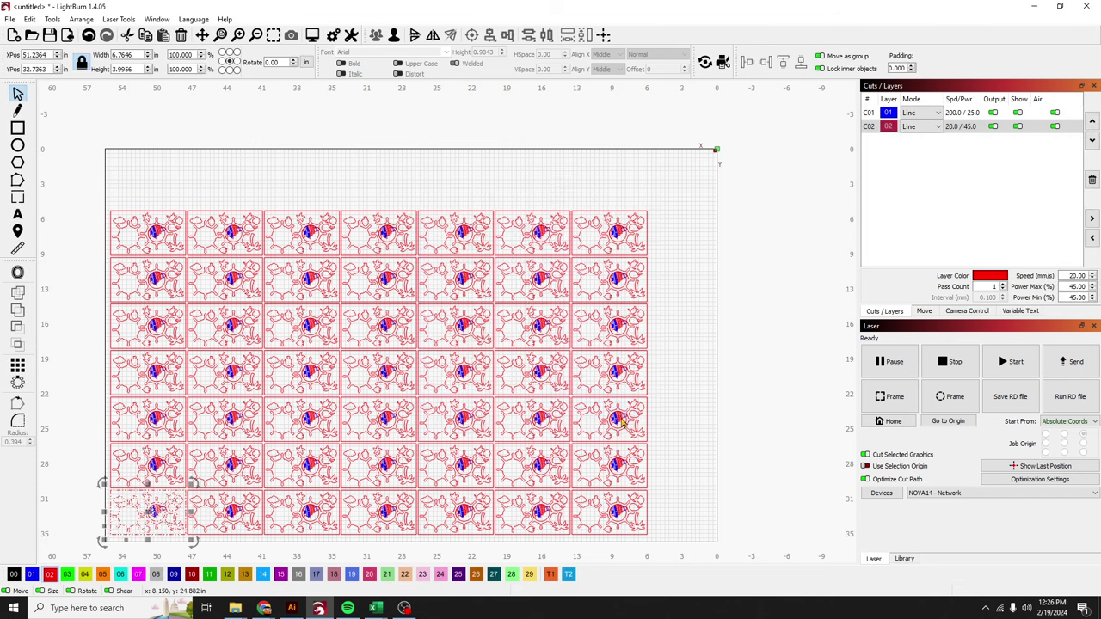
Select the entire array, preview its cut, and play the simulation from the beginning
{"action": "left_click", "coordinate": [680, 544]}
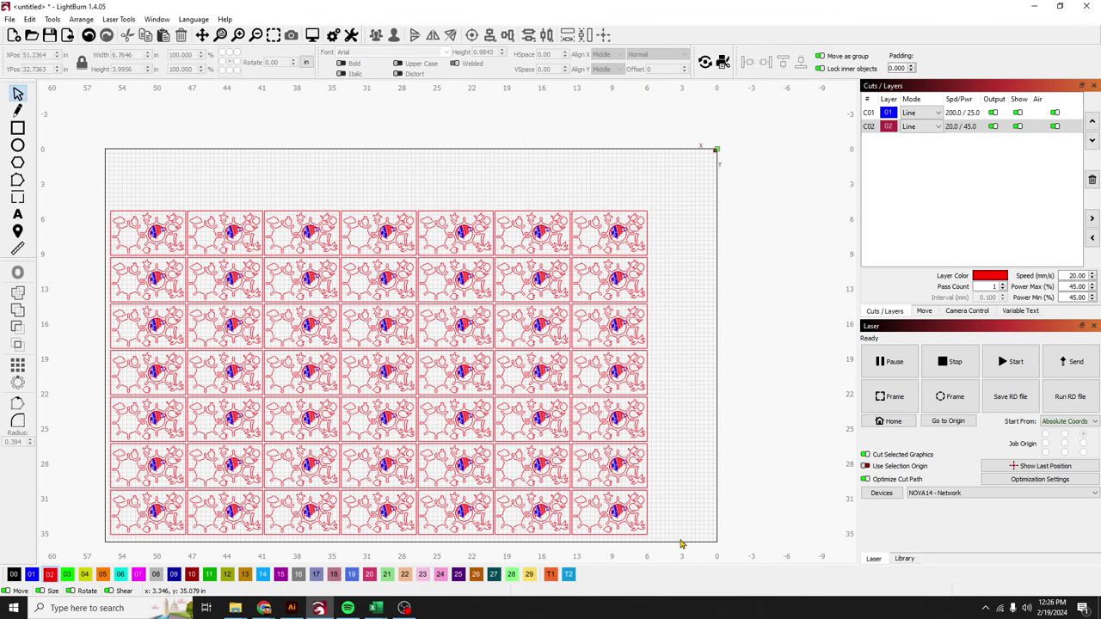
{"action": "left_click_drag", "start_coordinate": [683, 542], "coordinate": [87, 156]}
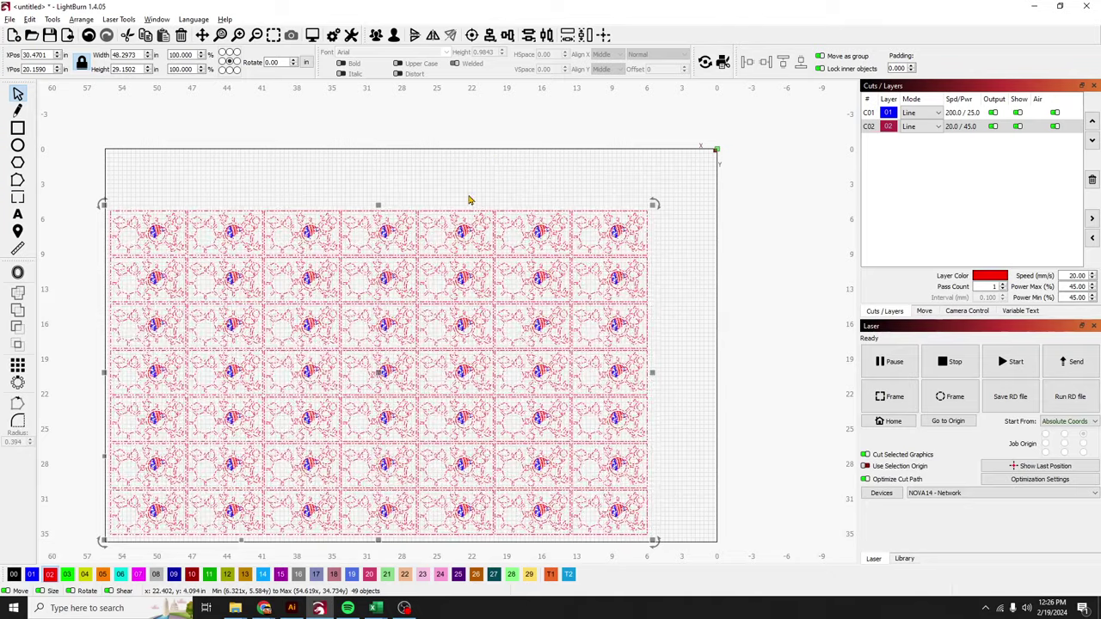
{"action": "key", "text": "alt+p"}
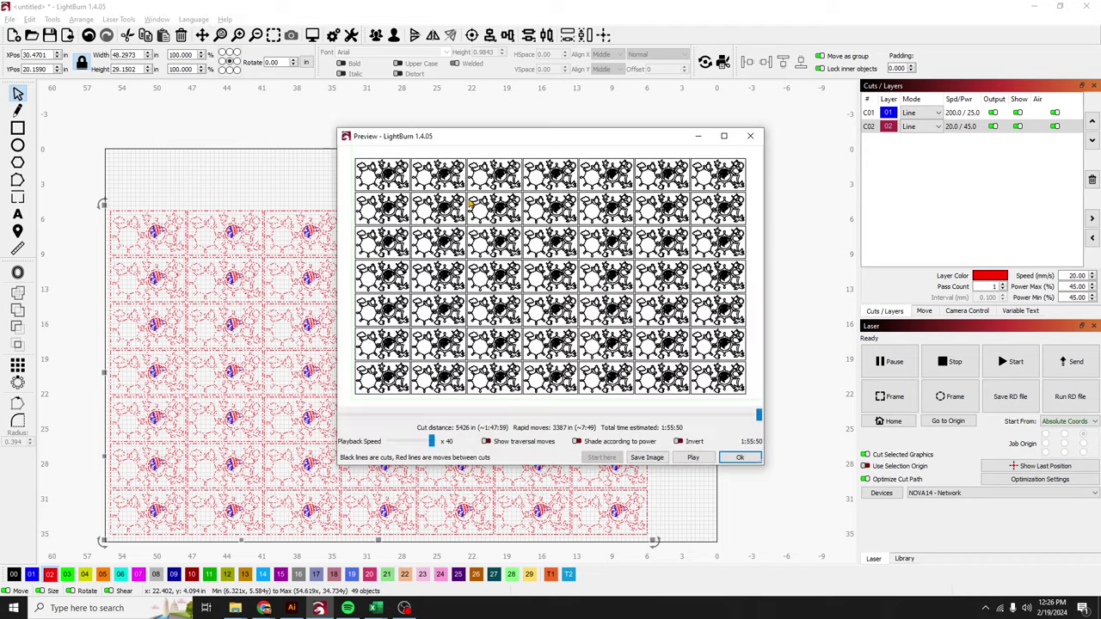
{"action": "mouse_move", "coordinate": [758, 416]}
{"action": "left_mouse_down"}
{"action": "mouse_move", "coordinate": [491, 420]}
{"action": "mouse_move", "coordinate": [770, 423]}
{"action": "left_mouse_up"}
{"action": "left_click_drag", "start_coordinate": [762, 418], "coordinate": [342, 441]}
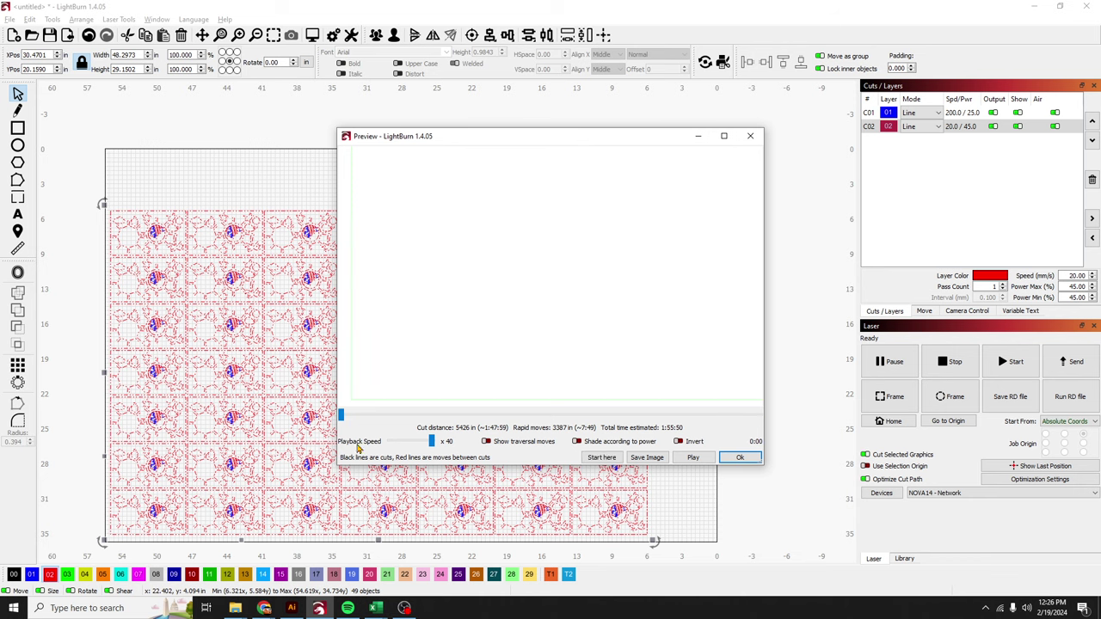
{"action": "left_click", "coordinate": [693, 457]}
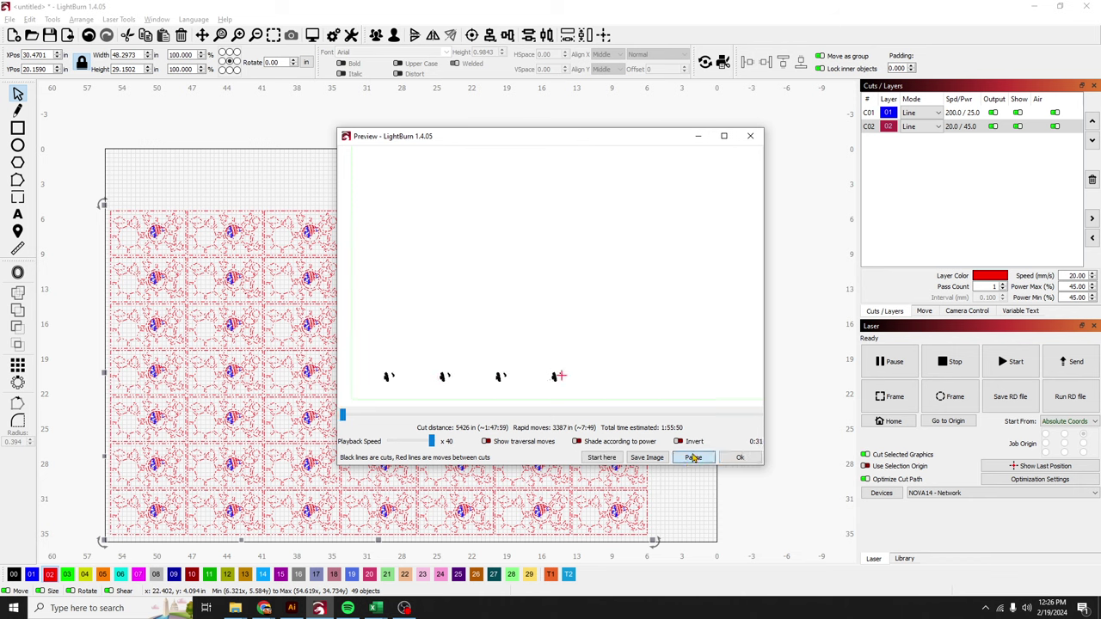
{"action": "left_click", "coordinate": [750, 136]}
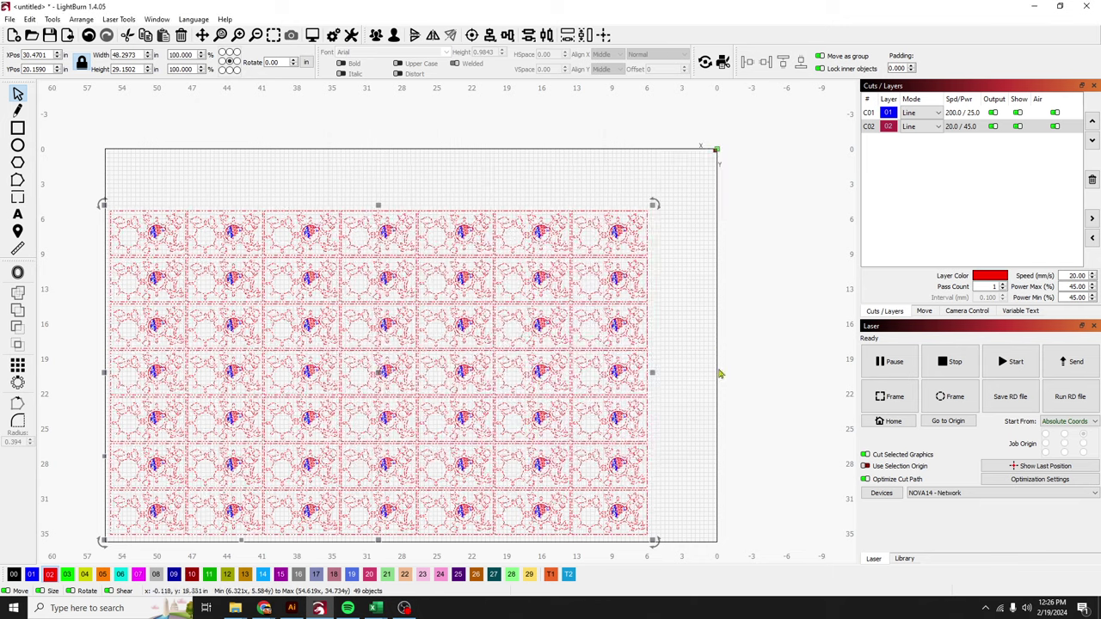
Undo the grid array of the nested design and clear the selection
{"action": "left_click", "coordinate": [691, 384]}
{"action": "key", "text": "ctrl+a"}
{"action": "left_click", "coordinate": [690, 384]}
{"action": "key", "text": "Tab"}
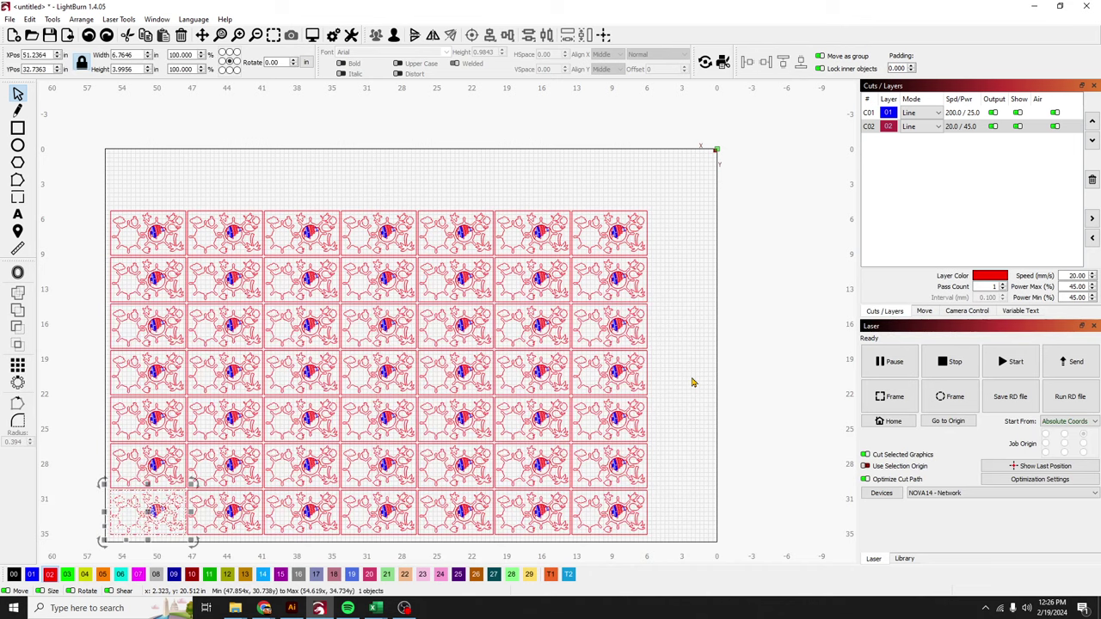
{"action": "key", "text": "ctrl+z"}
{"action": "left_click", "coordinate": [225, 498]}
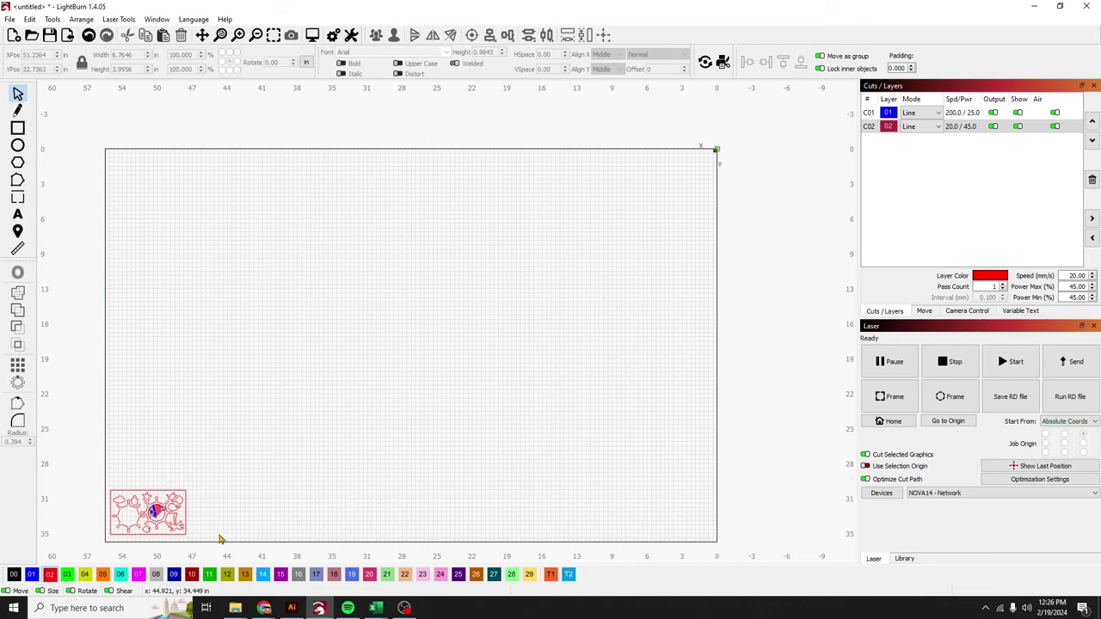
Start a new grid array of the nested design with X spacing and Y spacing both set to 0
{"action": "left_click_drag", "start_coordinate": [105, 452], "coordinate": [105, 450]}
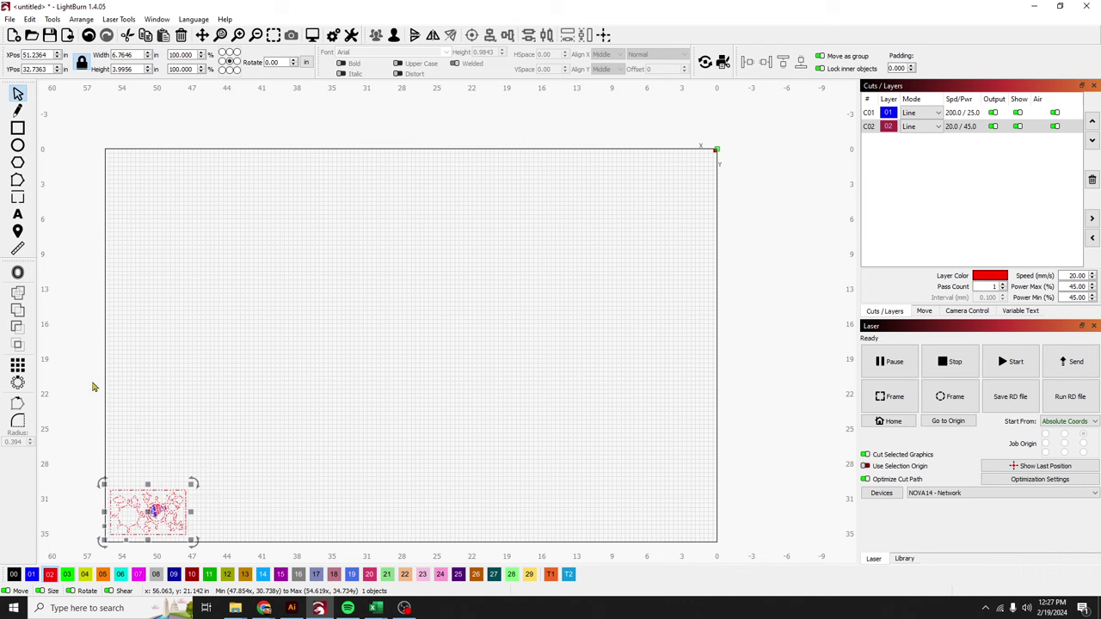
{"action": "left_click", "coordinate": [17, 365]}
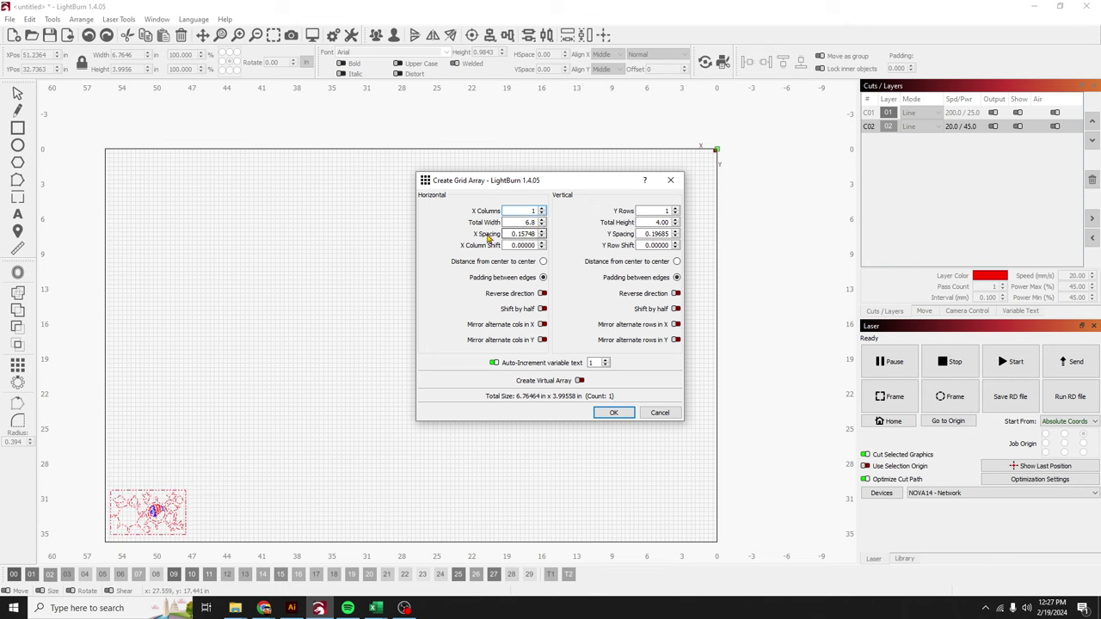
{"action": "left_click_drag", "start_coordinate": [540, 234], "coordinate": [494, 233]}
{"action": "type", "text": "0"}
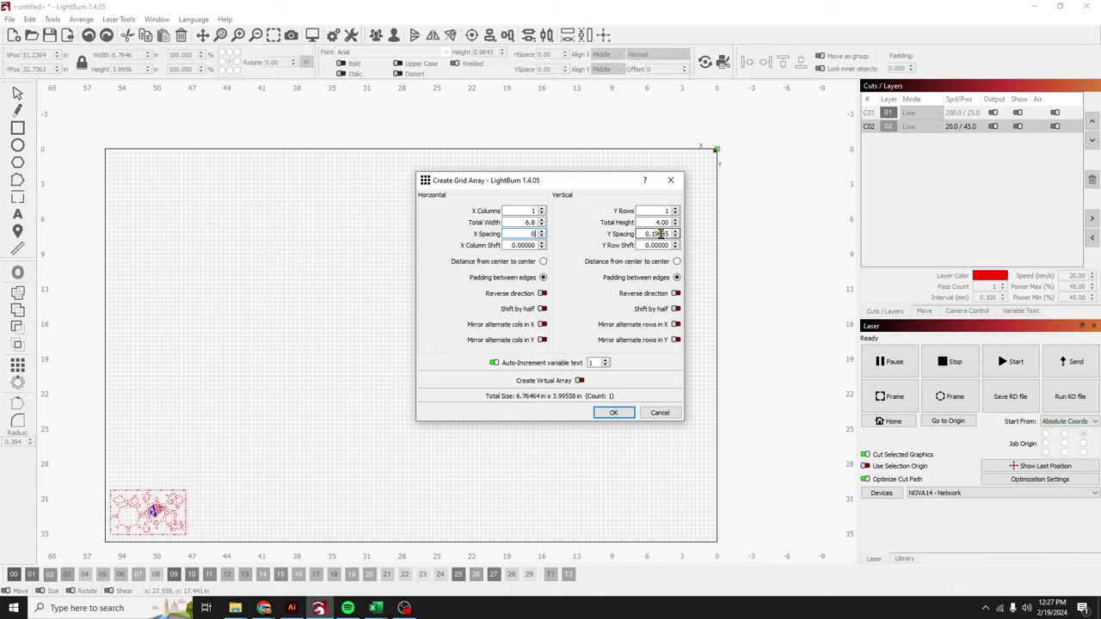
{"action": "left_click_drag", "start_coordinate": [671, 234], "coordinate": [651, 234]}
{"action": "type", "text": "0"}
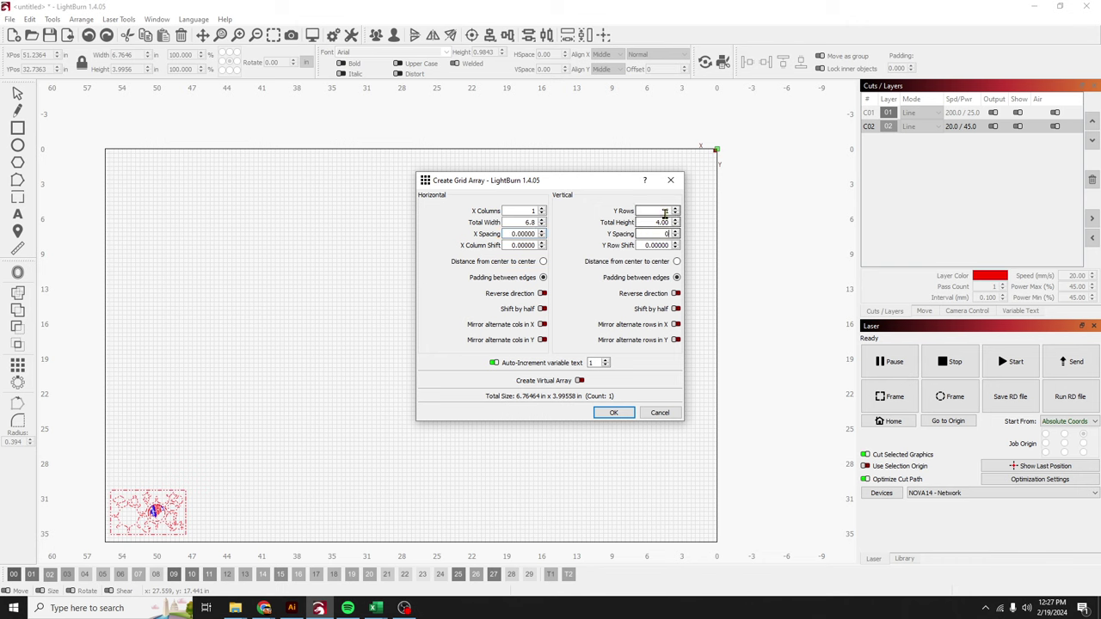
Set the grid array to 7 columns
{"action": "left_click", "coordinate": [543, 210]}
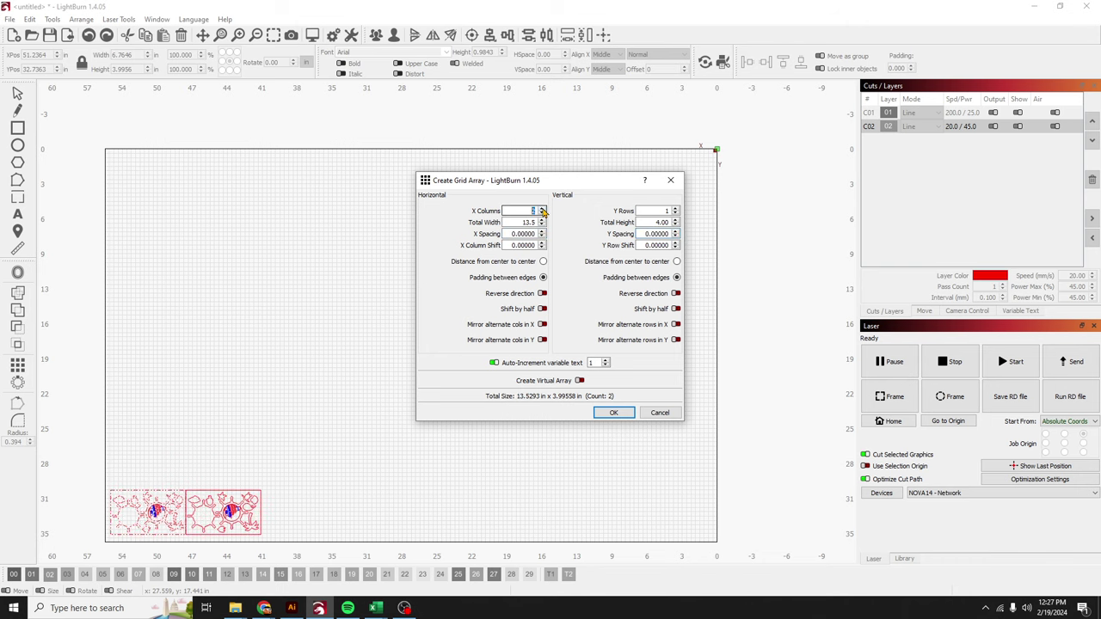
{"action": "left_click", "coordinate": [543, 211]}
{"action": "left_click", "coordinate": [543, 210]}
{"action": "left_click", "coordinate": [542, 211]}
{"action": "left_click", "coordinate": [543, 211]}
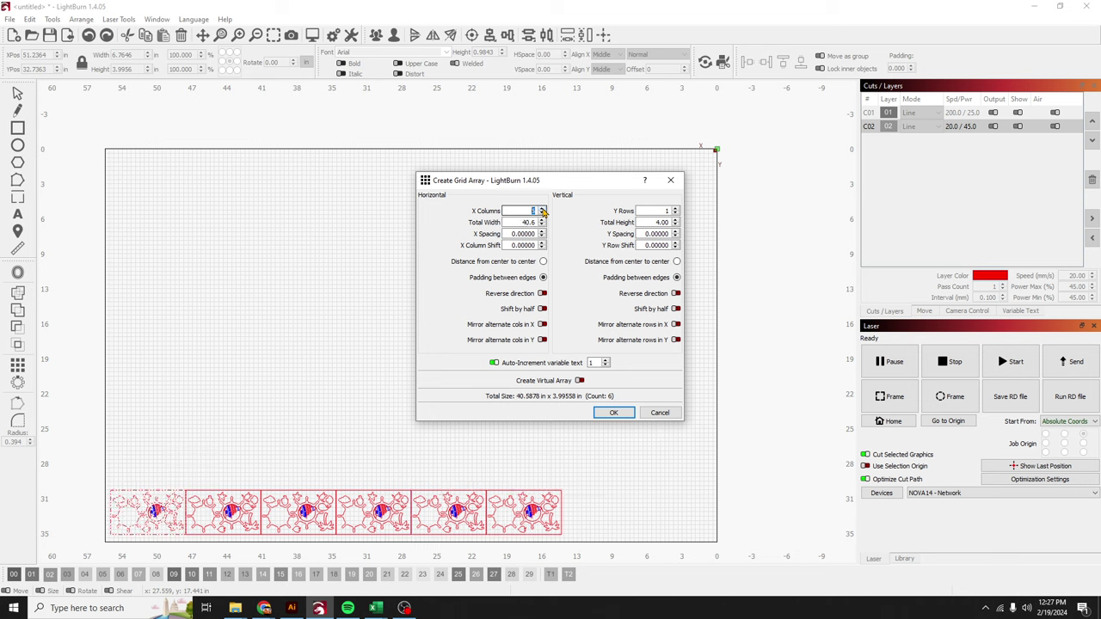
{"action": "left_click", "coordinate": [543, 211]}
{"action": "left_click", "coordinate": [542, 211]}
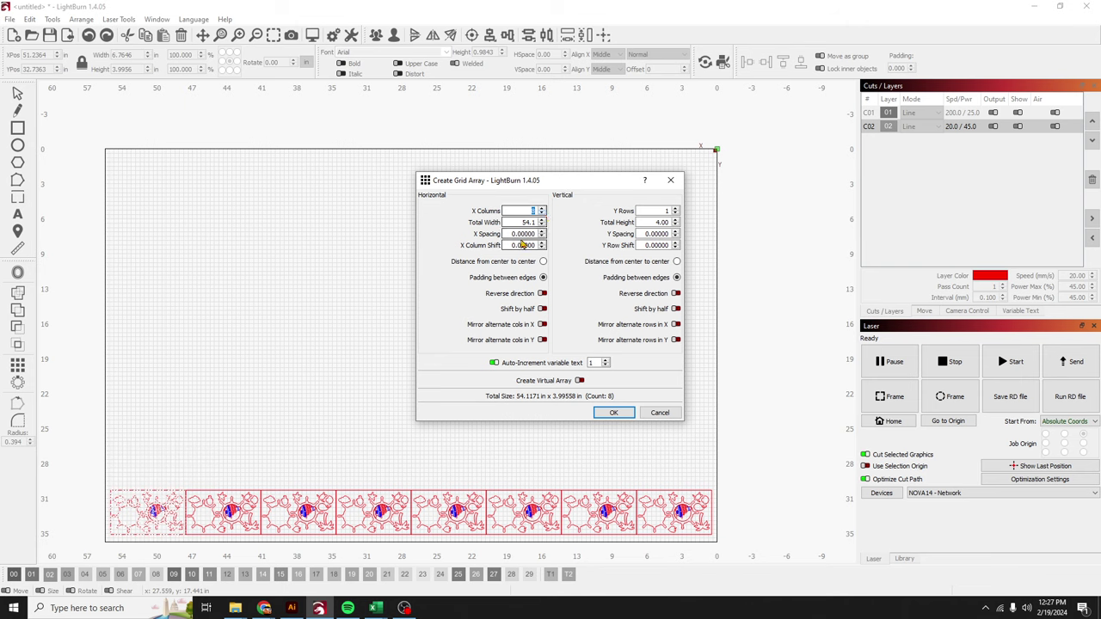
{"action": "left_click_drag", "start_coordinate": [521, 222], "coordinate": [527, 223]}
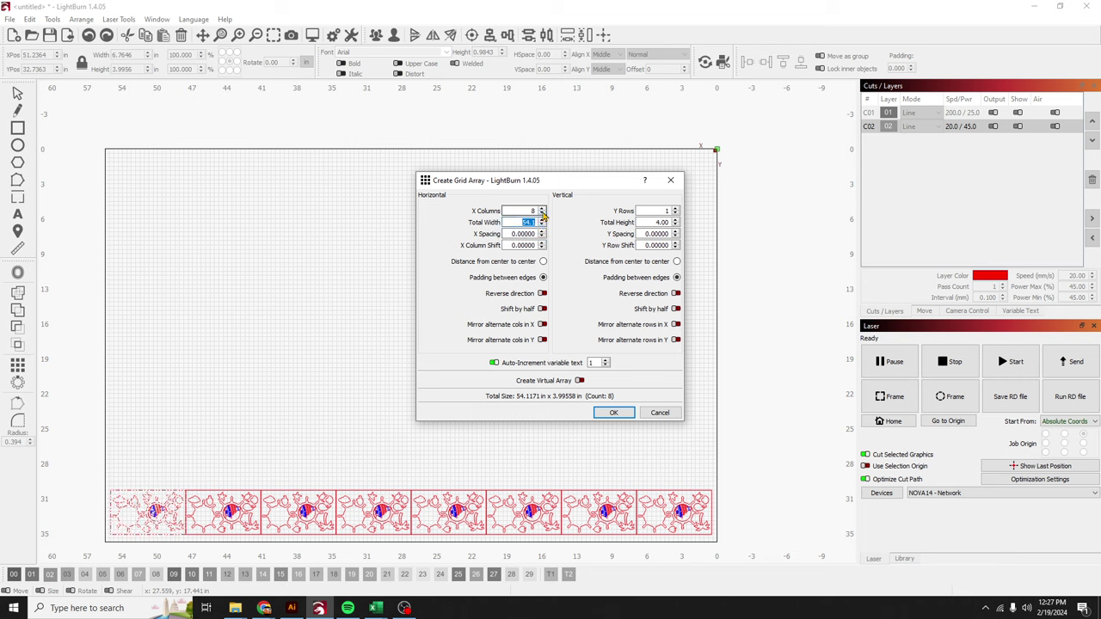
{"action": "left_click", "coordinate": [542, 214]}
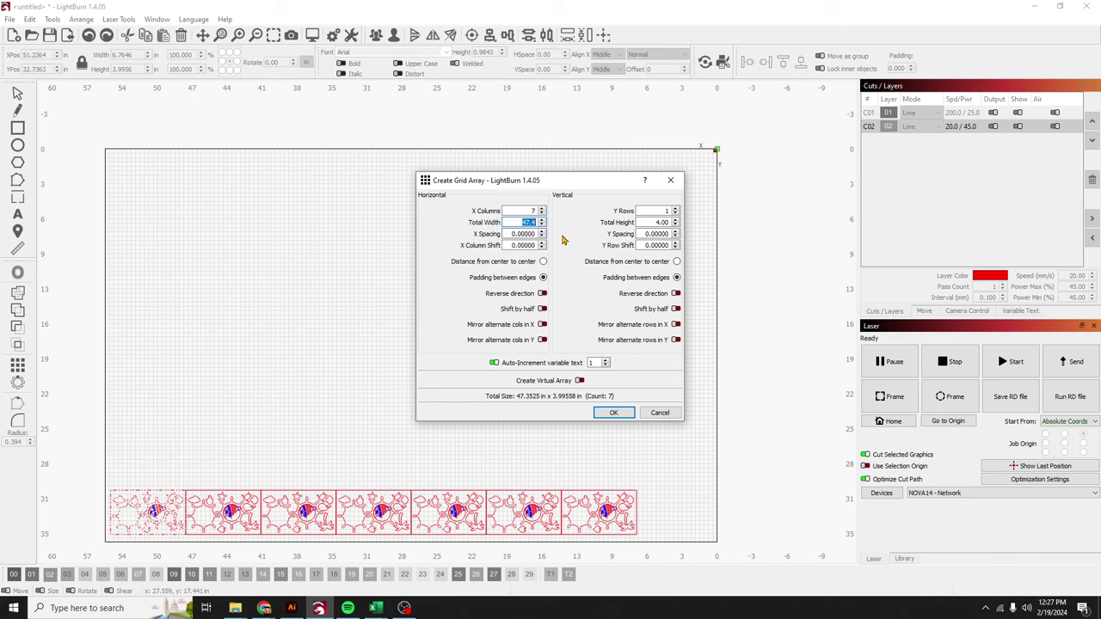
Set the grid array to 8 rows and create it
{"action": "left_click", "coordinate": [676, 209]}
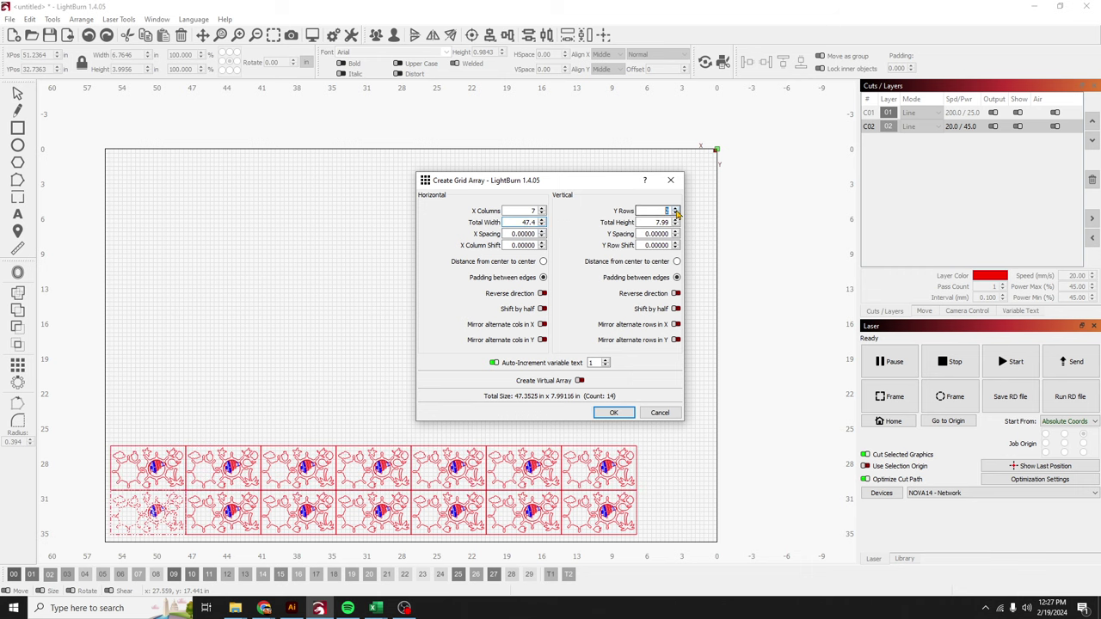
{"action": "left_click", "coordinate": [676, 209]}
{"action": "left_click", "coordinate": [676, 209]}
{"action": "left_click", "coordinate": [676, 209]}
{"action": "left_click", "coordinate": [676, 209]}
{"action": "left_click", "coordinate": [677, 209]}
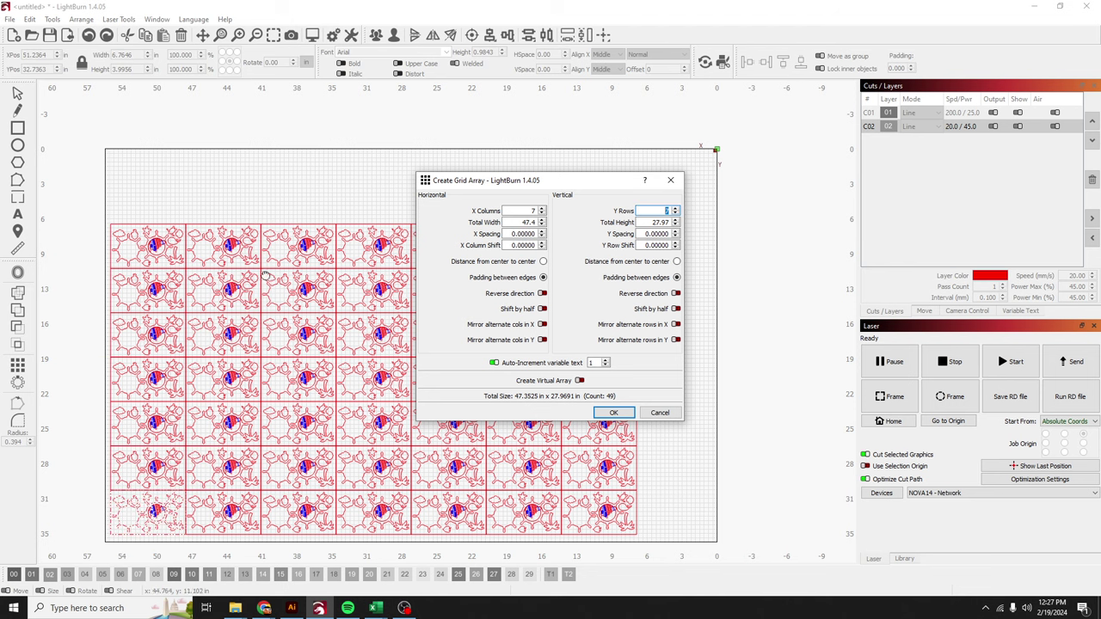
{"action": "left_click", "coordinate": [661, 221]}
{"action": "double_click", "coordinate": [667, 222]}
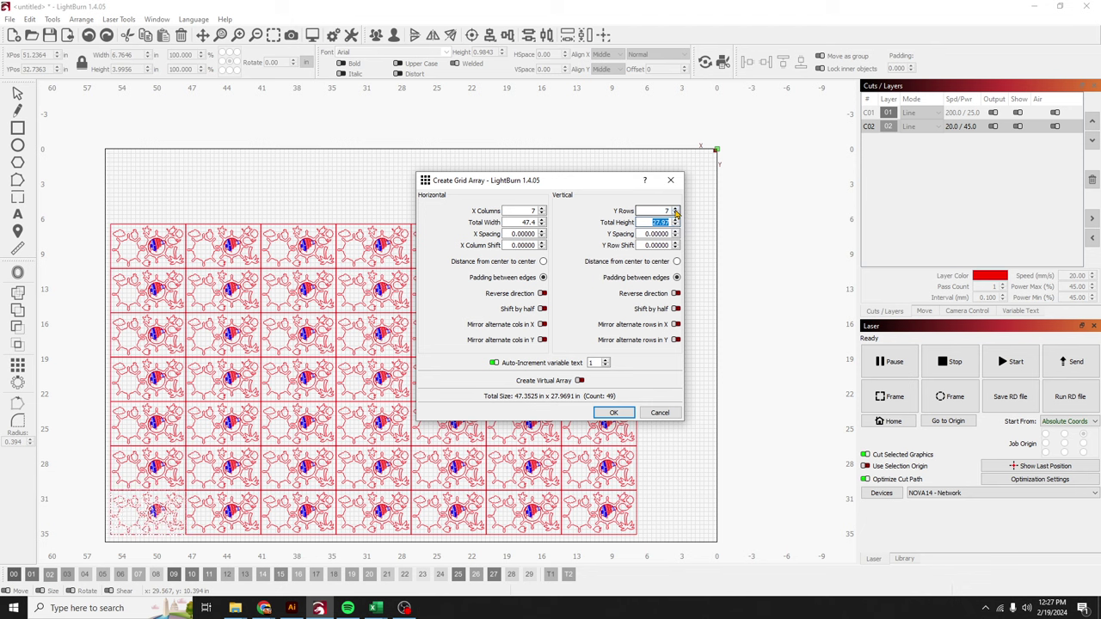
{"action": "left_click", "coordinate": [676, 209]}
{"action": "double_click", "coordinate": [653, 222]}
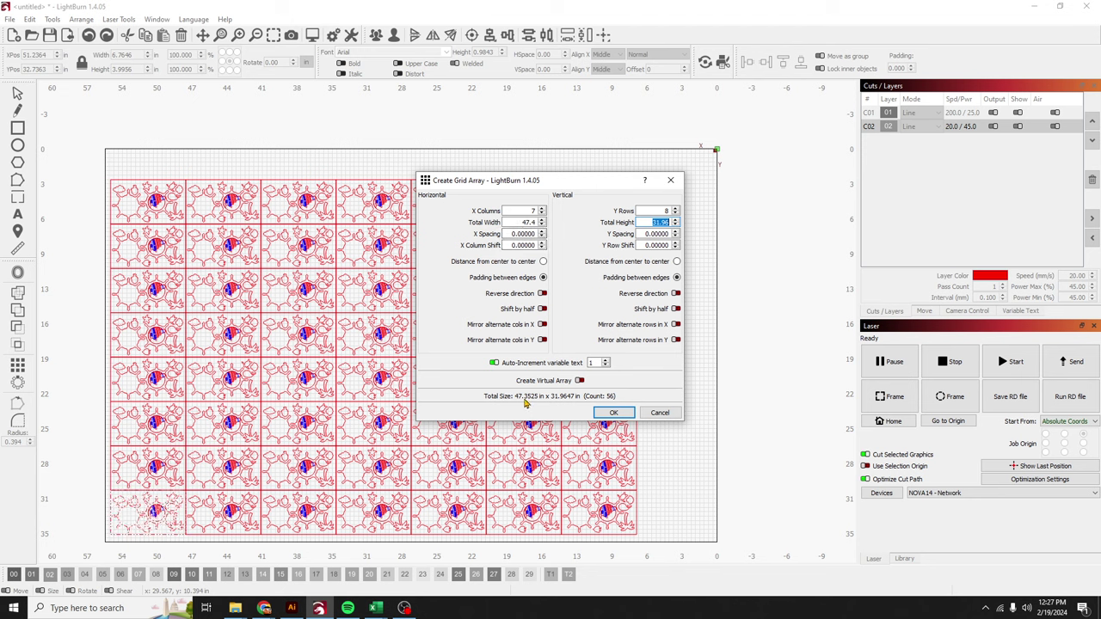
{"action": "left_click", "coordinate": [614, 412]}
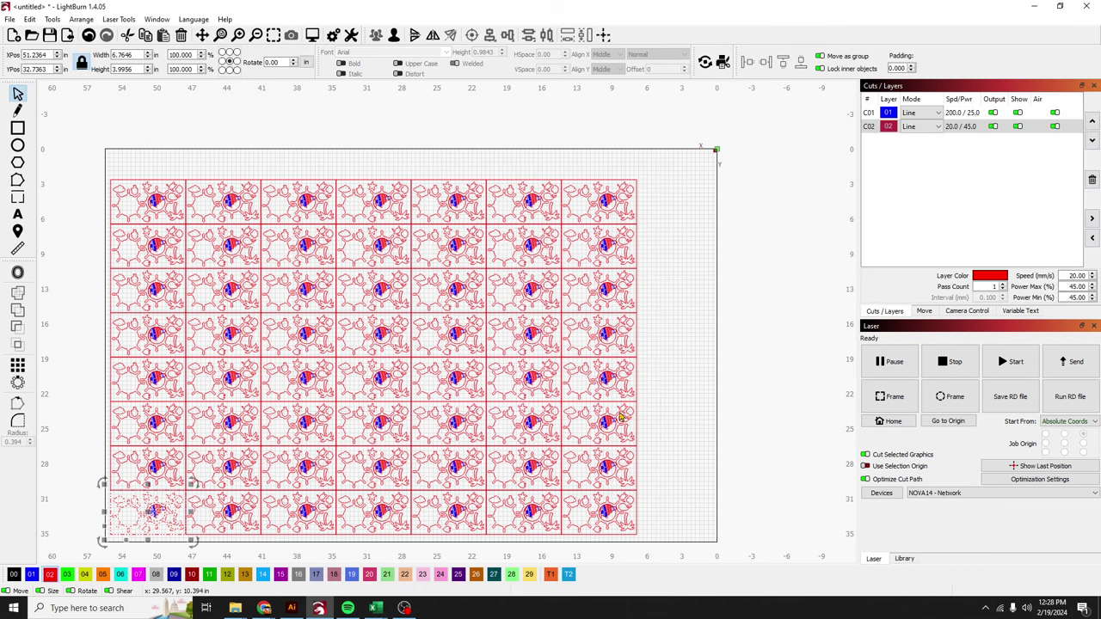
Select all copies in the array and check the estimated cutting time in the cut preview
{"action": "left_click", "coordinate": [210, 546]}
{"action": "left_click_drag", "start_coordinate": [657, 547], "coordinate": [76, 125]}
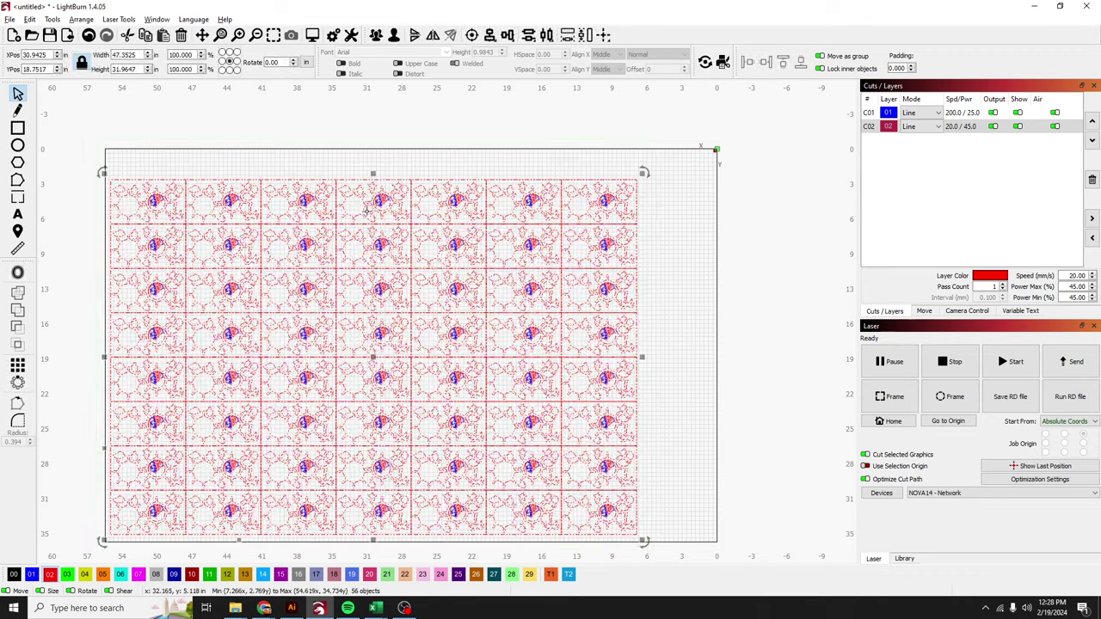
{"action": "key", "text": "alt+p"}
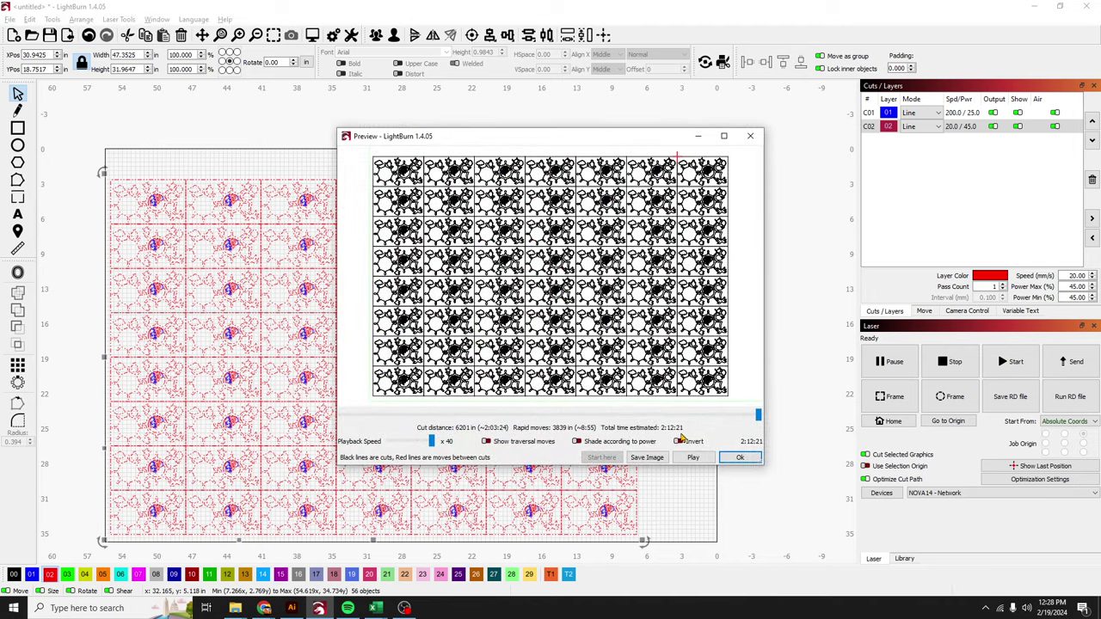
{"action": "left_click", "coordinate": [740, 457]}
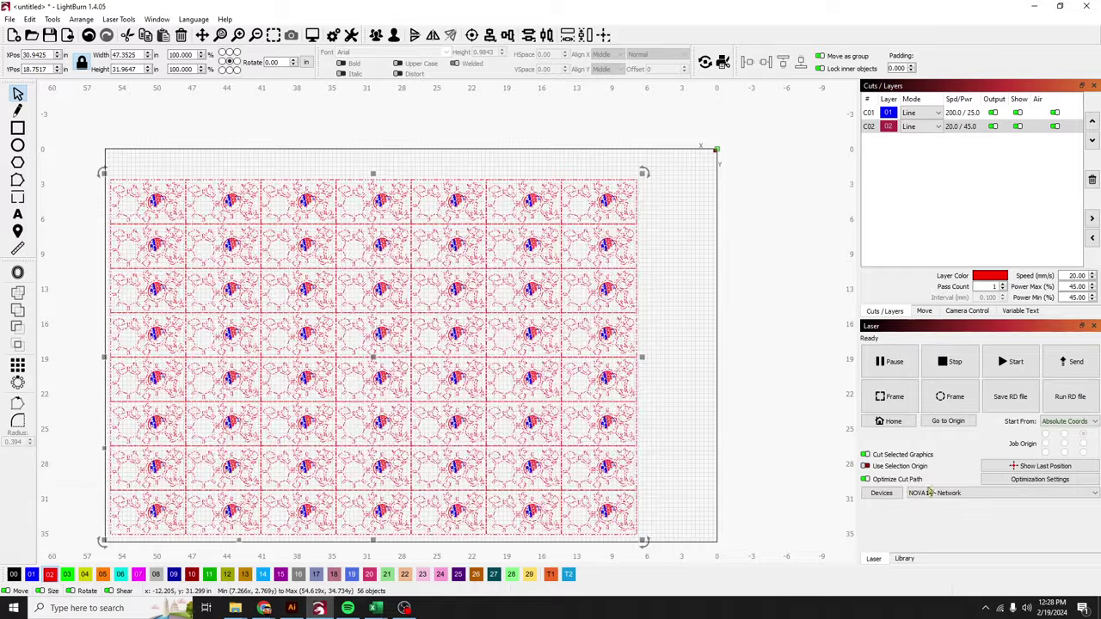
Enable cutting in direction order from the top, reduced travel moves, reduced direction changes and removal of overlapping lines in the cut optimization settings
{"action": "left_click", "coordinate": [1034, 481]}
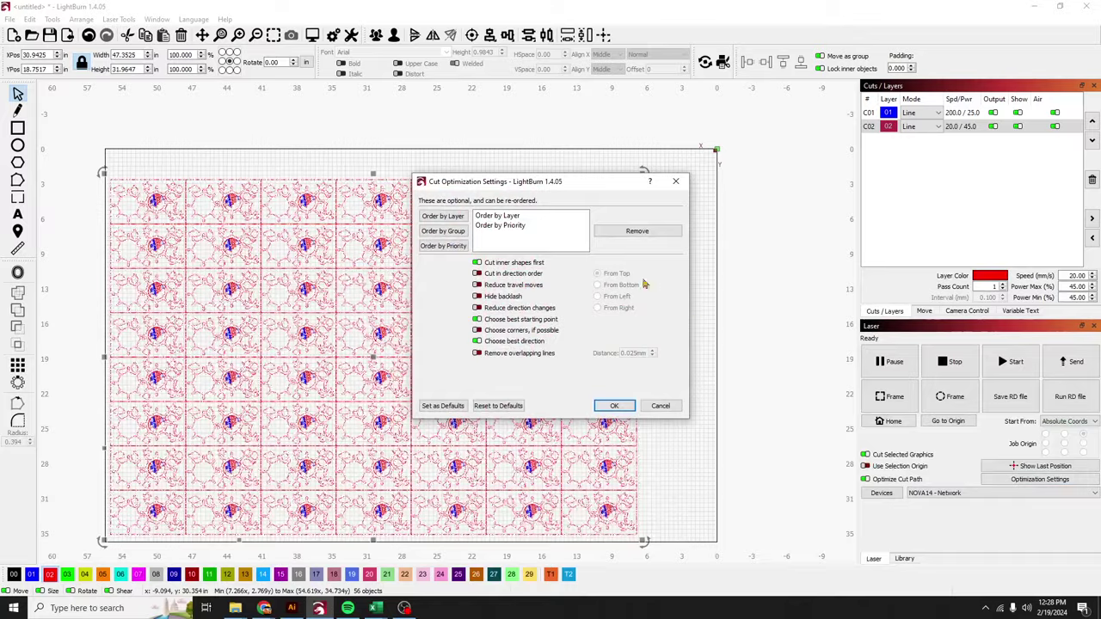
{"action": "left_click", "coordinate": [477, 273]}
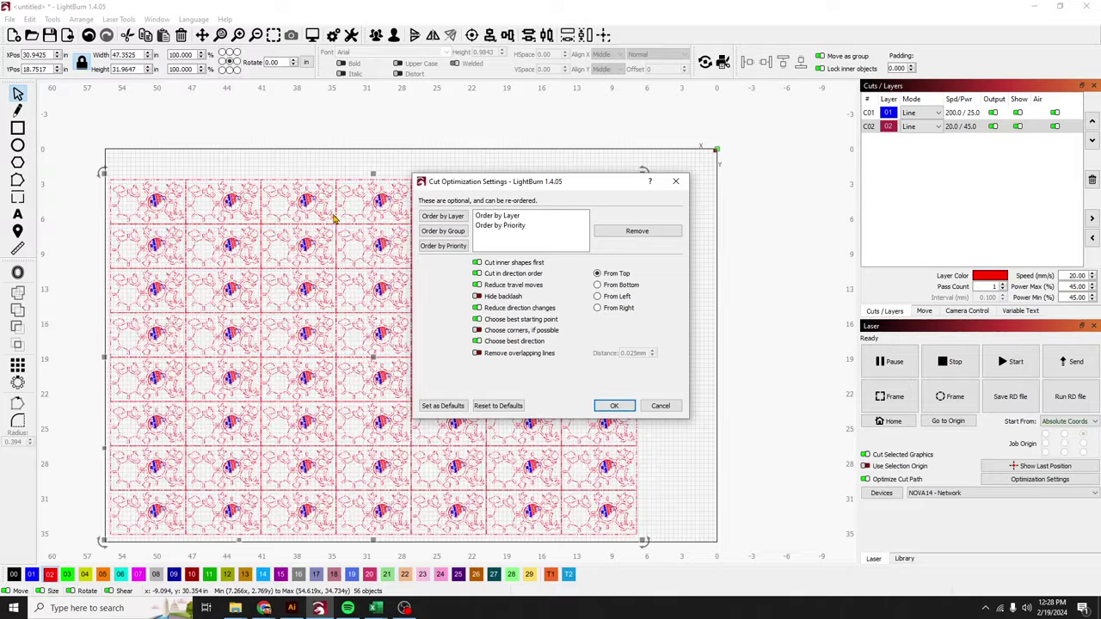
{"action": "left_click", "coordinate": [477, 353]}
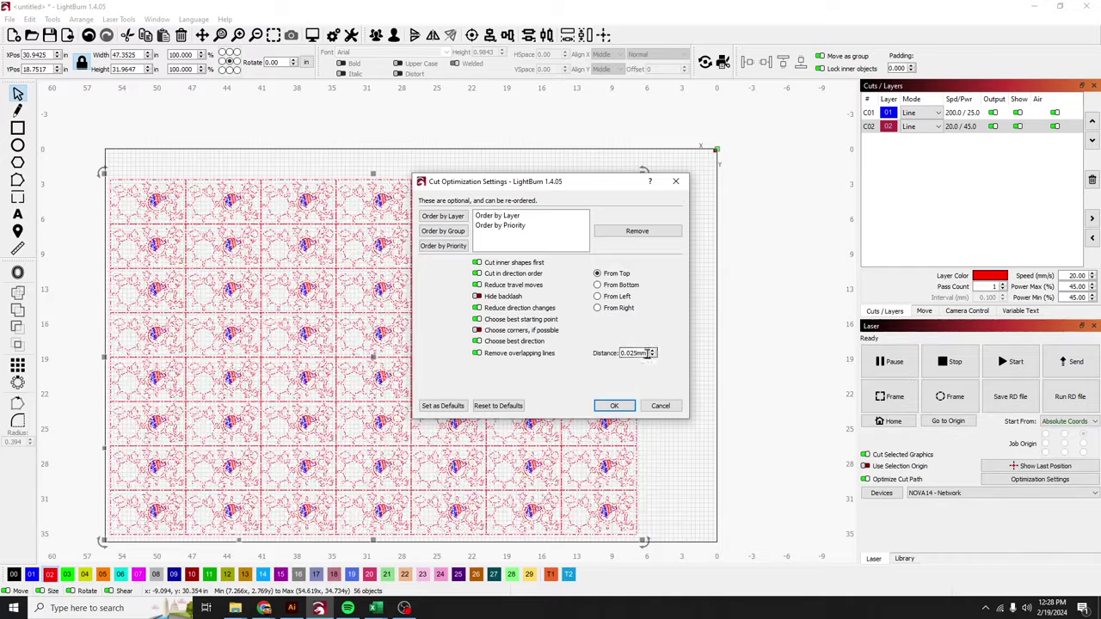
{"action": "left_click", "coordinate": [615, 407]}
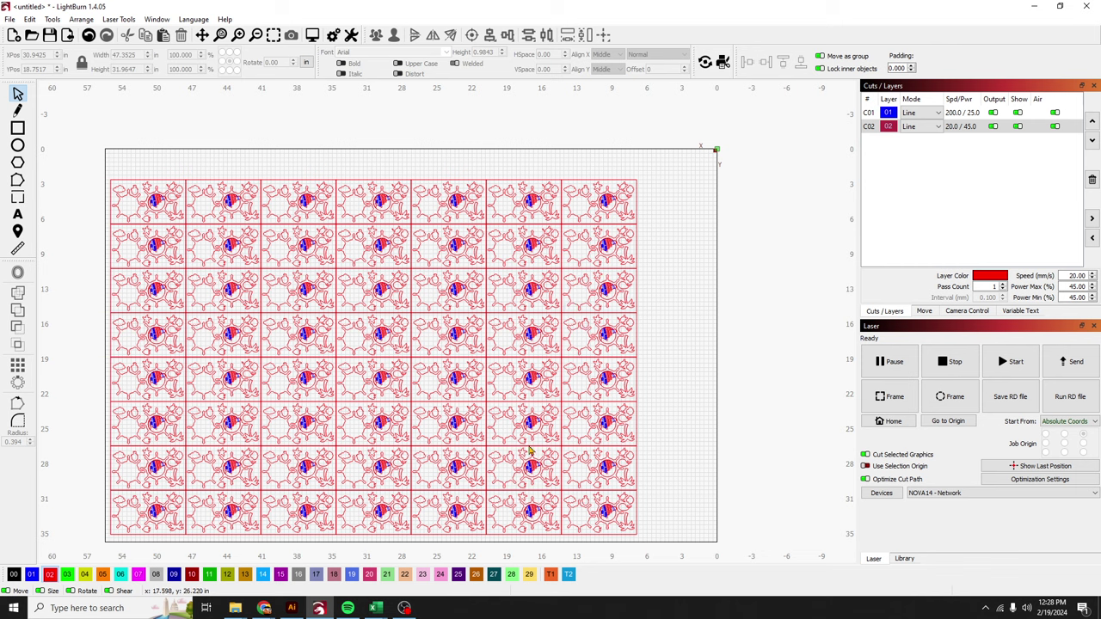
Select all copies in the array and play back the cutting order in the cut preview from an earlier point
{"action": "scroll", "coordinate": [563, 501], "scroll_direction": "up", "scroll_amount": 2}
{"action": "scroll", "coordinate": [564, 503], "scroll_direction": "down", "scroll_amount": 2}
{"action": "scroll", "coordinate": [563, 503], "scroll_direction": "up", "scroll_amount": 2}
{"action": "scroll", "coordinate": [563, 503], "scroll_direction": "down", "scroll_amount": 3}
{"action": "left_click_drag", "start_coordinate": [627, 533], "coordinate": [105, 207]}
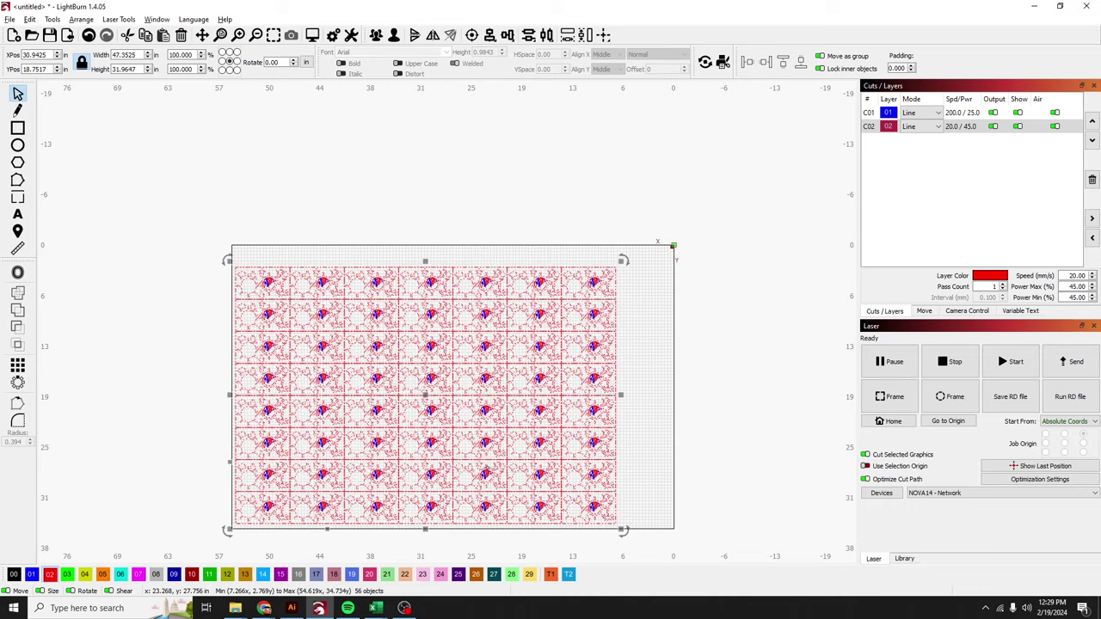
{"action": "key", "text": "alt+p"}
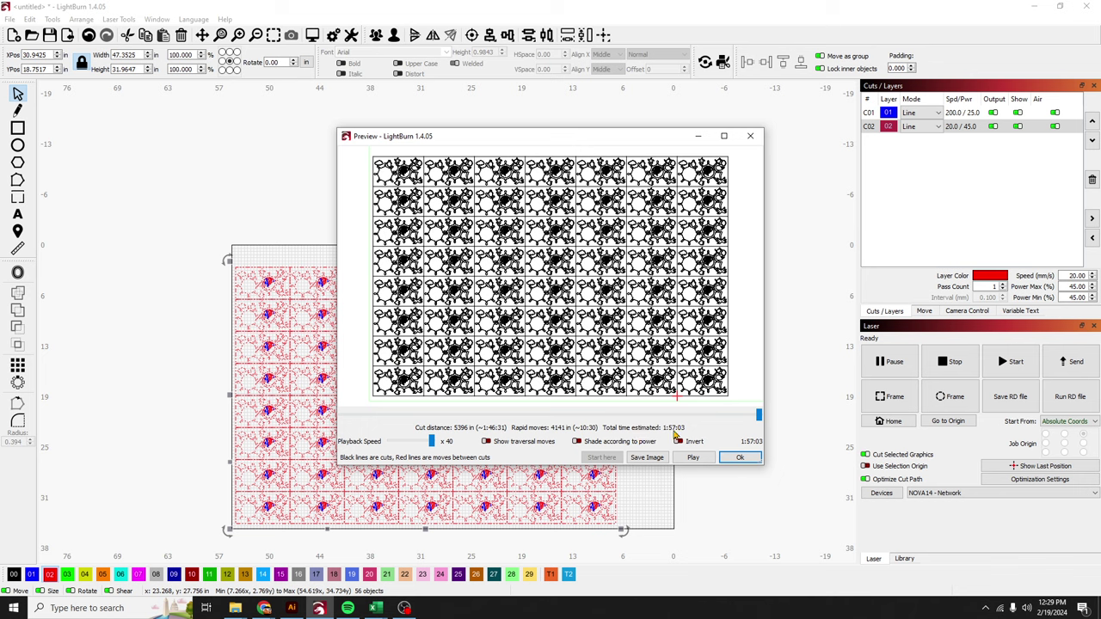
{"action": "left_click_drag", "start_coordinate": [759, 418], "coordinate": [433, 412]}
{"action": "left_click", "coordinate": [693, 457]}
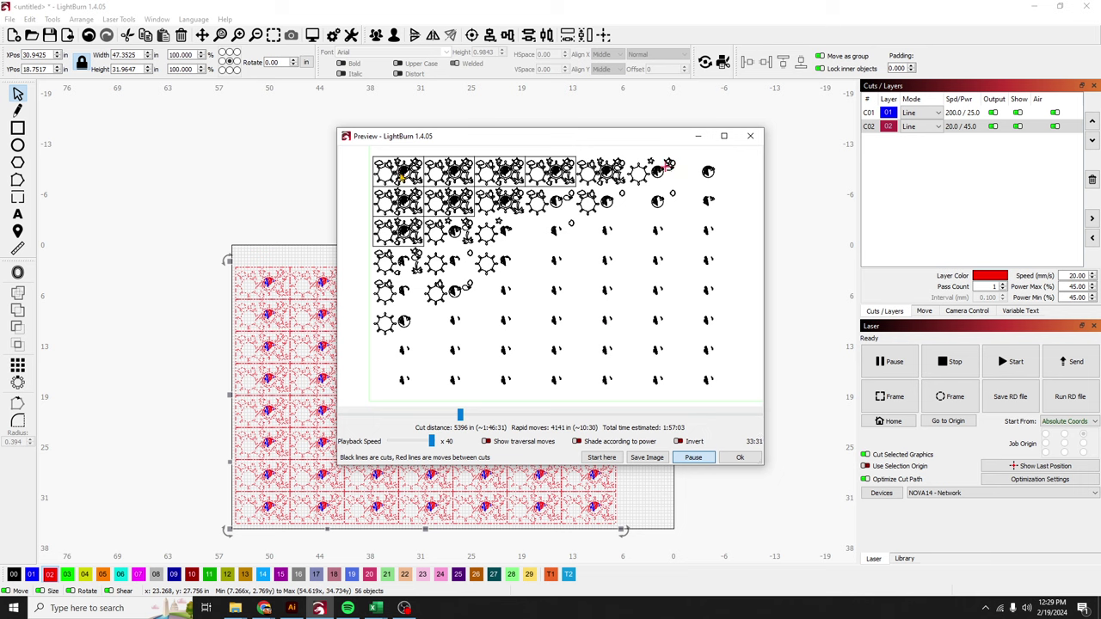
{"action": "left_click", "coordinate": [742, 459]}
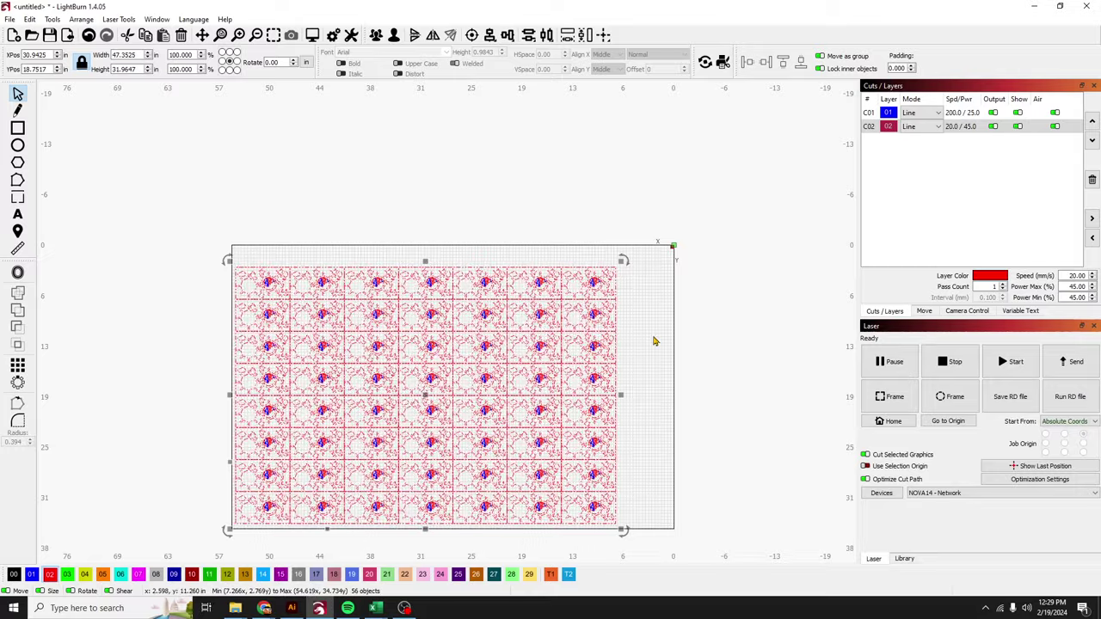
Select only the lower seven rows of the array and check their estimated cutting time in the cut preview
{"action": "left_click", "coordinate": [540, 251]}
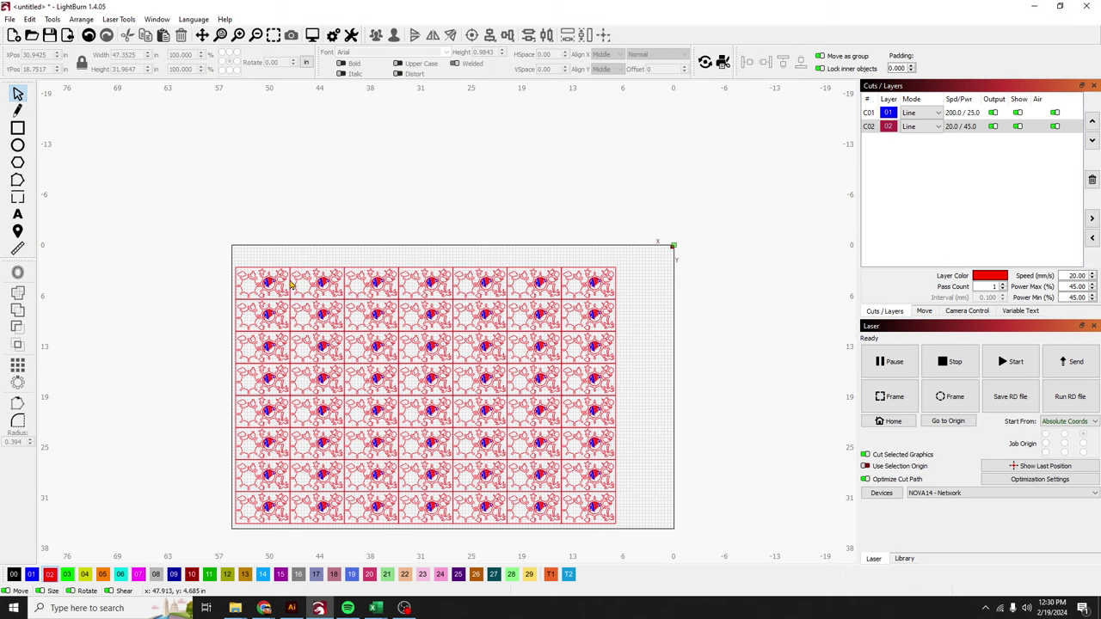
{"action": "left_click_drag", "start_coordinate": [647, 538], "coordinate": [168, 218]}
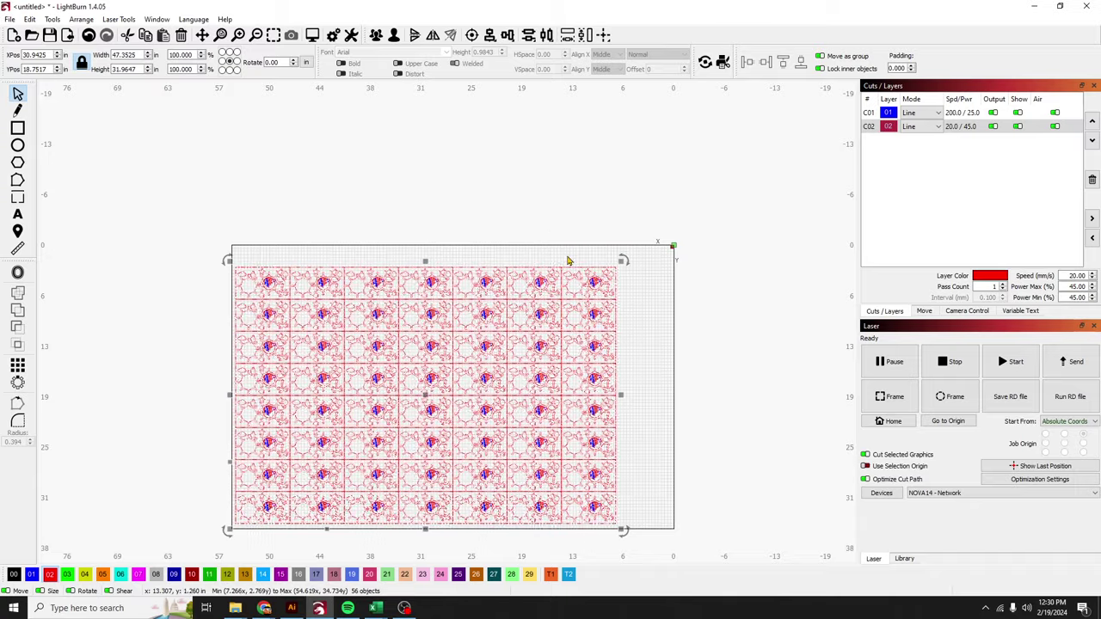
{"action": "left_click", "coordinate": [639, 547]}
{"action": "left_click_drag", "start_coordinate": [642, 543], "coordinate": [208, 307]}
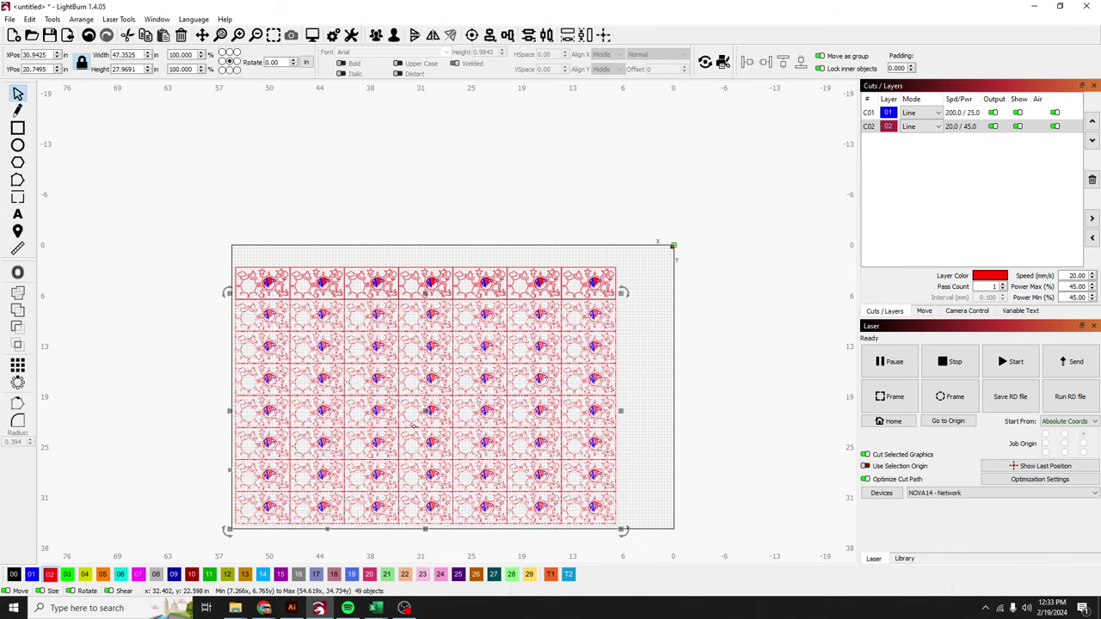
{"action": "key", "text": "alt+p"}
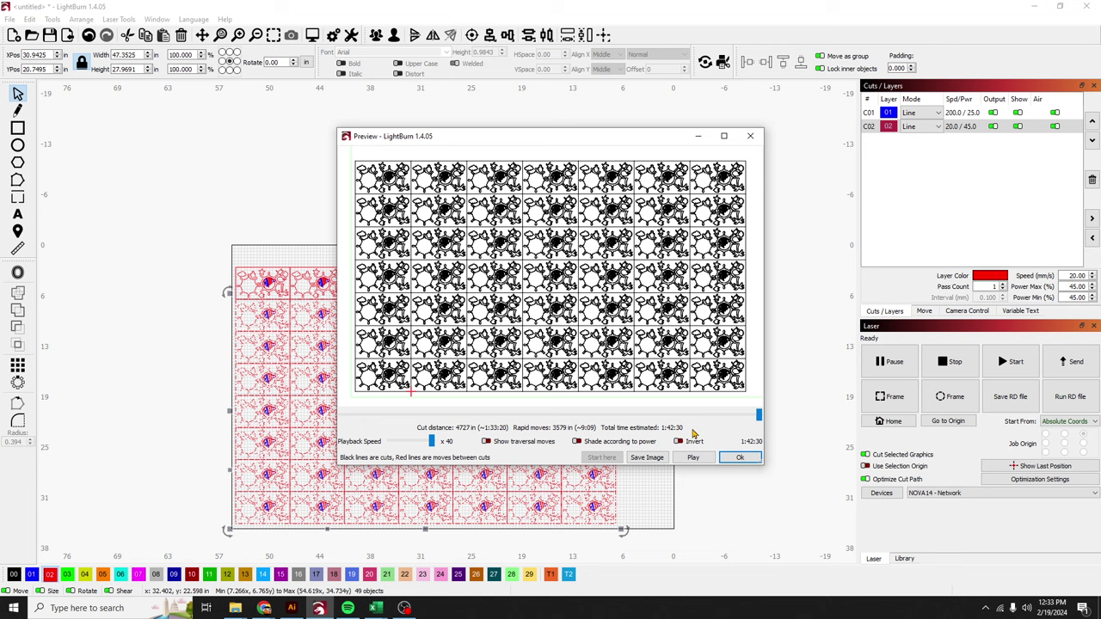
{"action": "left_click", "coordinate": [740, 459]}
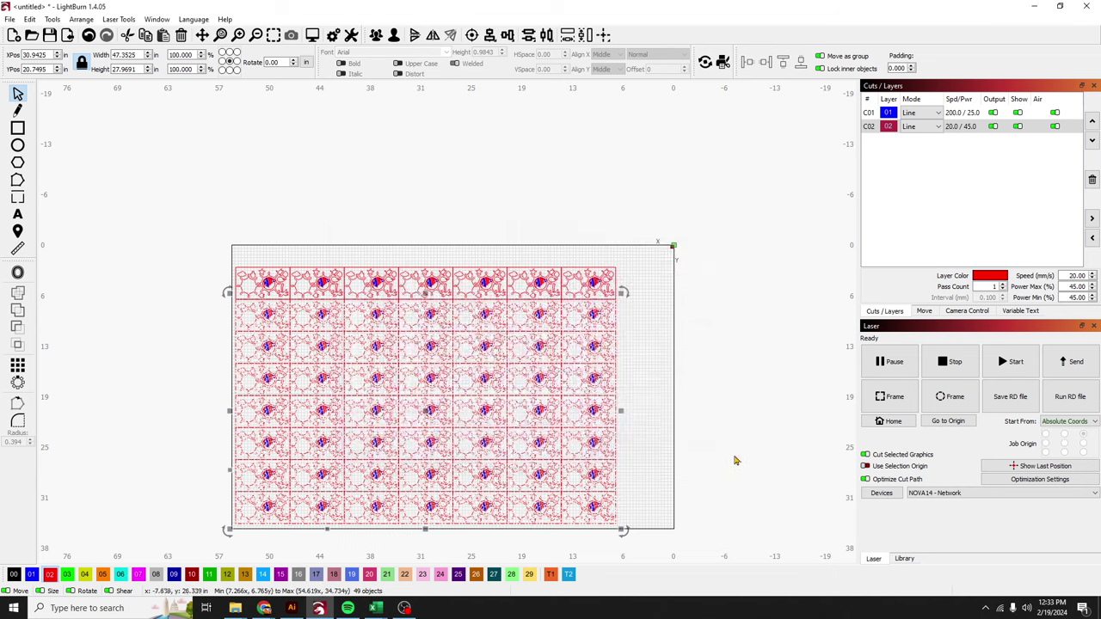
Select all copies in the array and start sending the job to the NOVA14 laser
{"action": "key", "text": "ctrl+a"}
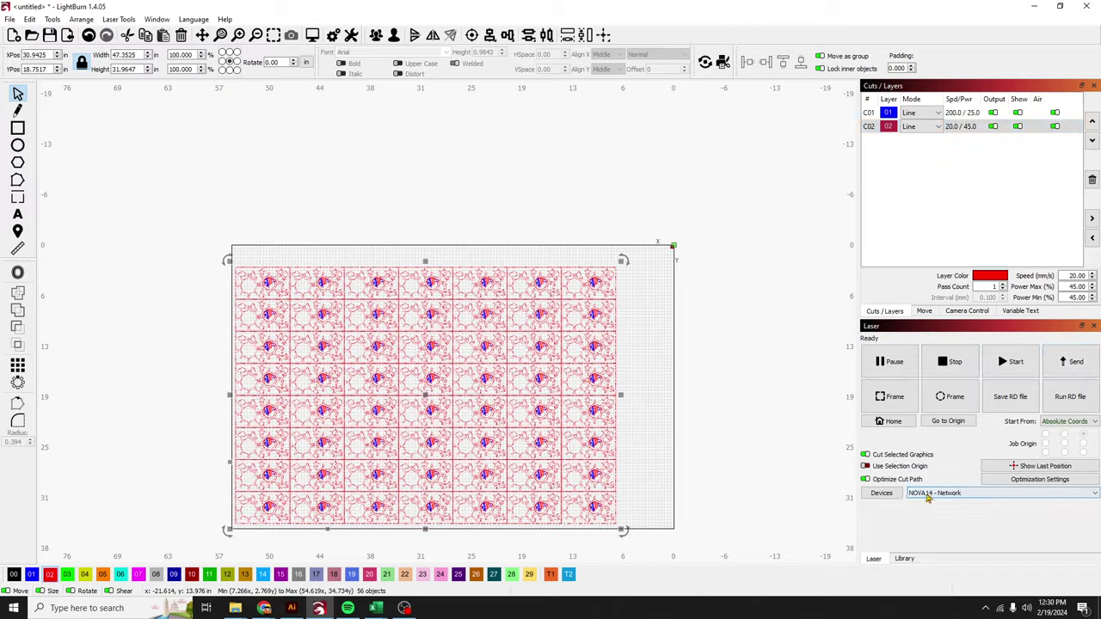
{"action": "left_click", "coordinate": [1070, 363]}
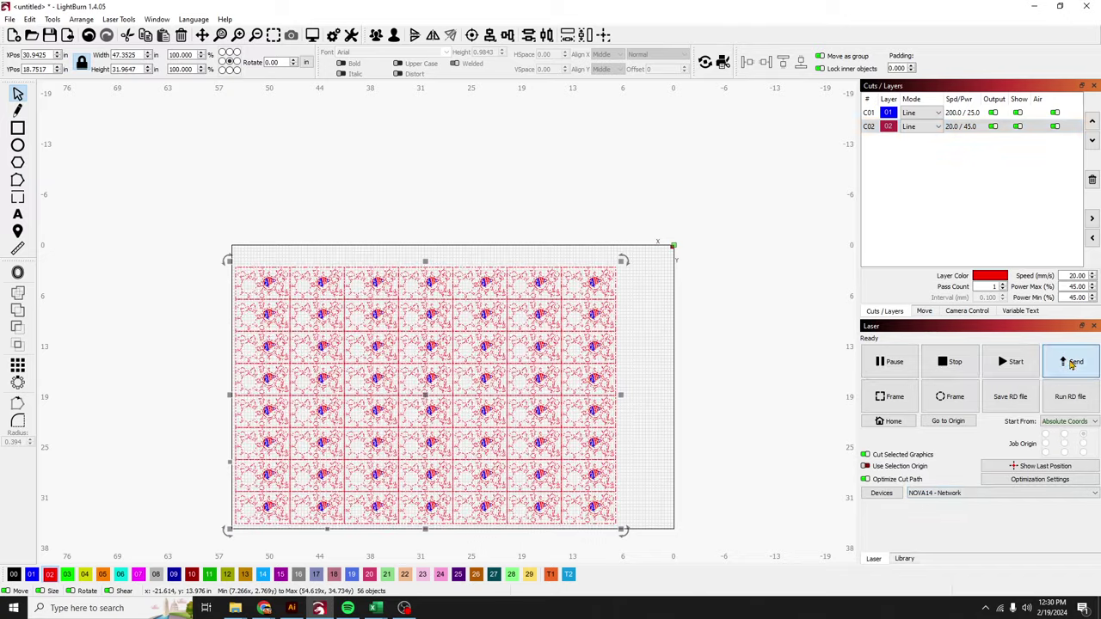